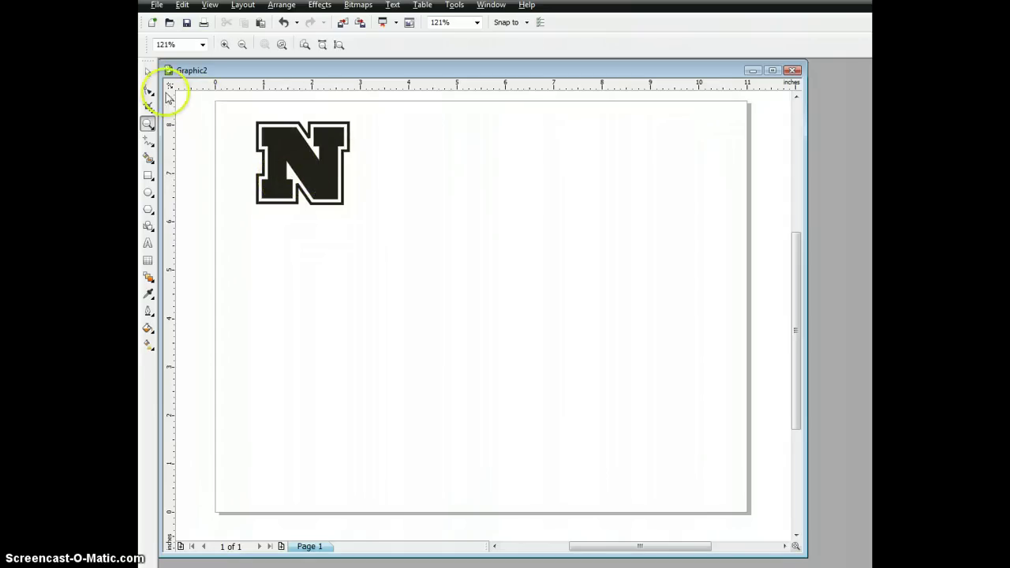
- Make Rockwell Extra Bold the default font for new artistic text
click(147, 244)
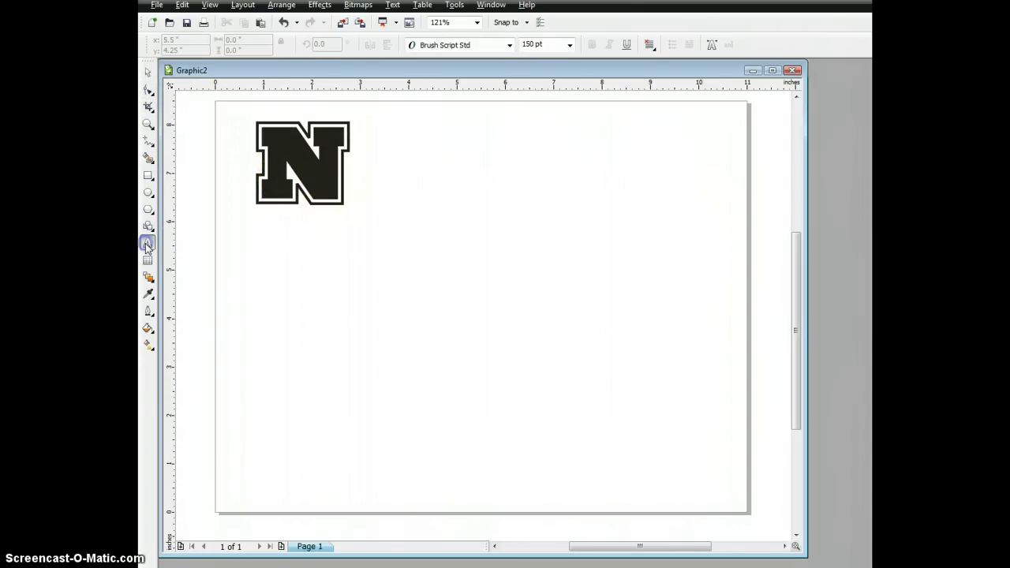
click(509, 46)
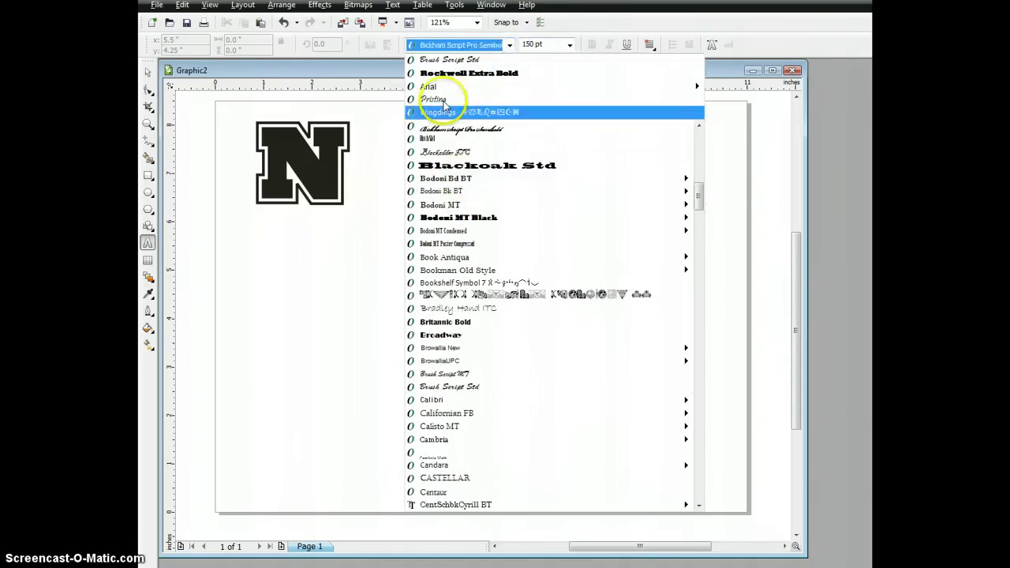
click(442, 72)
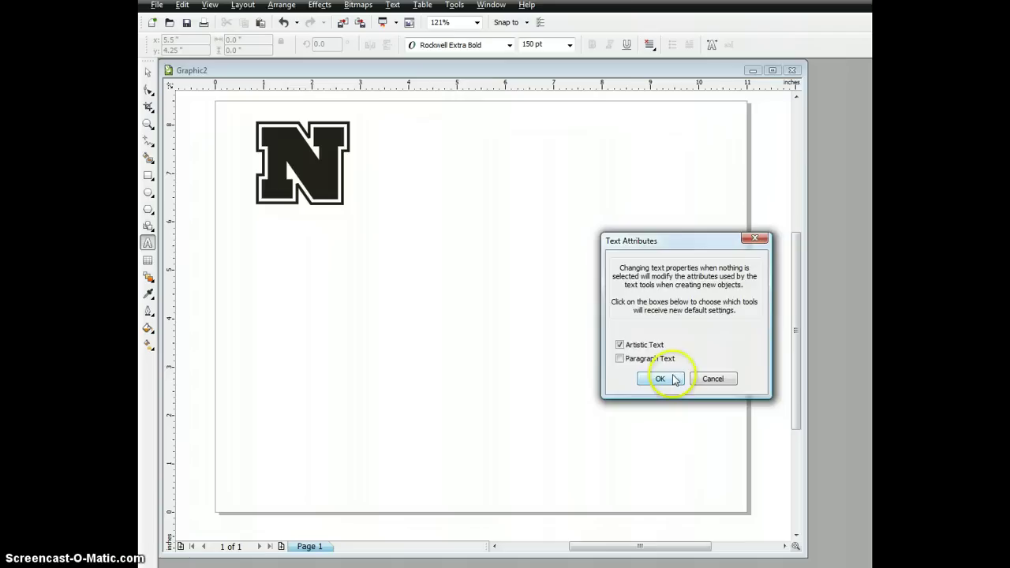
click(660, 378)
- Set the default artistic text size to 200 pt
click(569, 45)
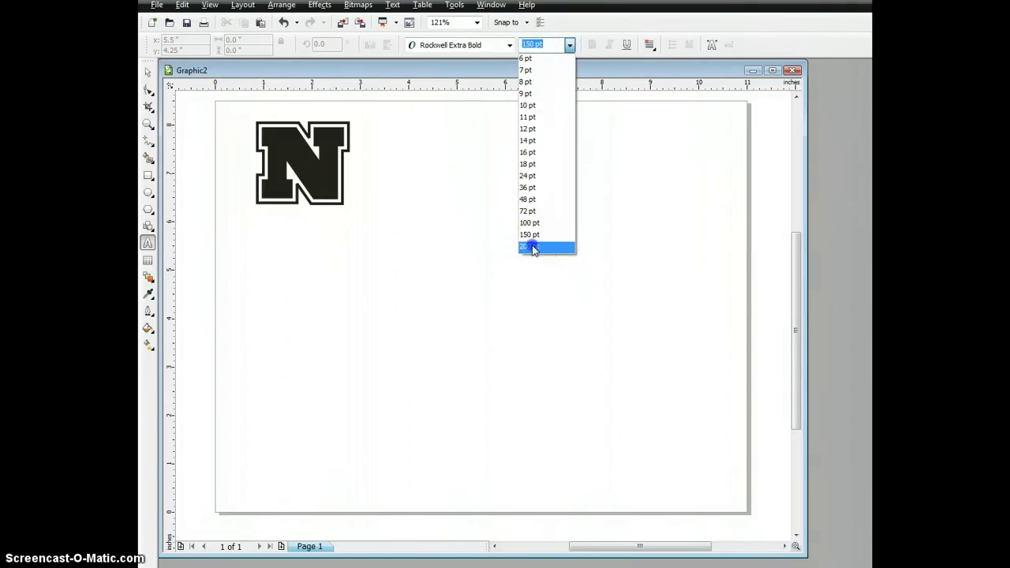
click(534, 248)
click(659, 377)
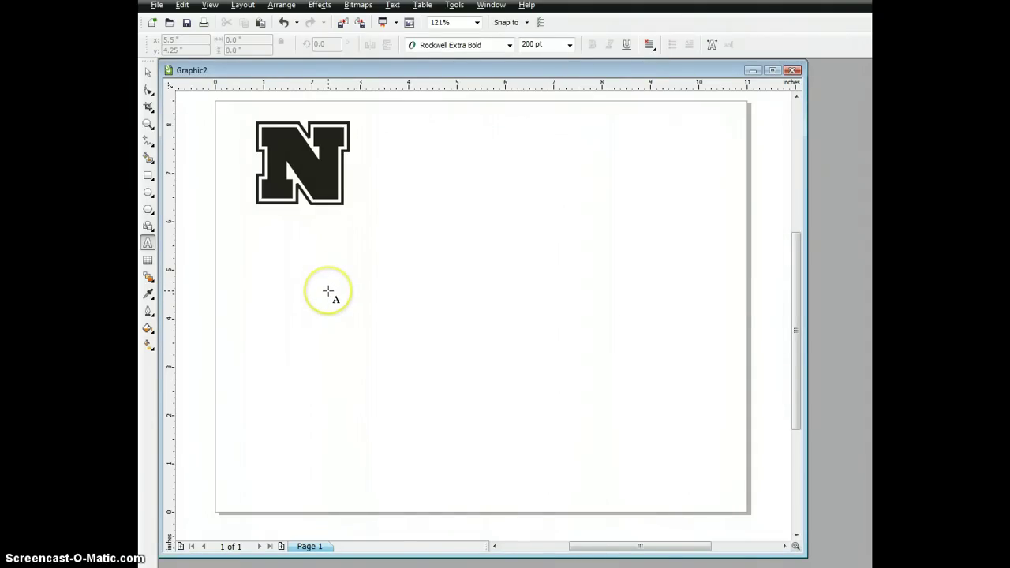
- Type a B on the page and move it down and to the right
click(361, 302)
text(B)
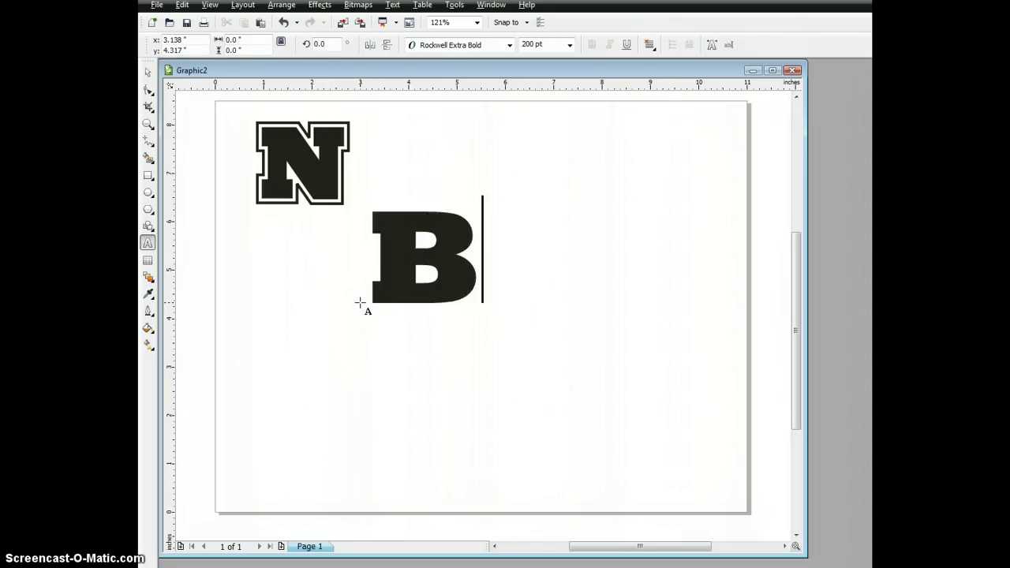
click(148, 71)
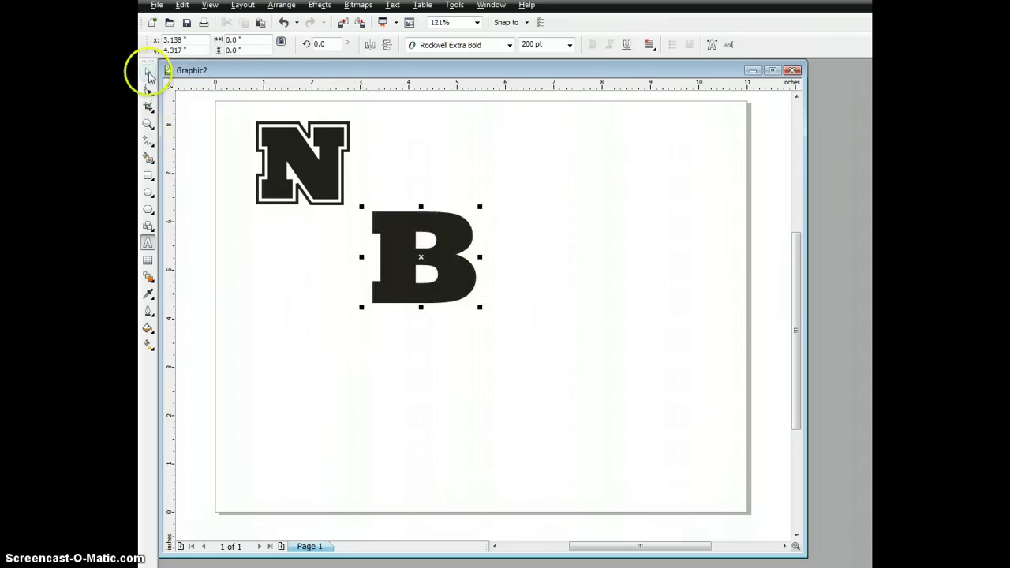
click(401, 255)
drag(417, 255, 496, 311)
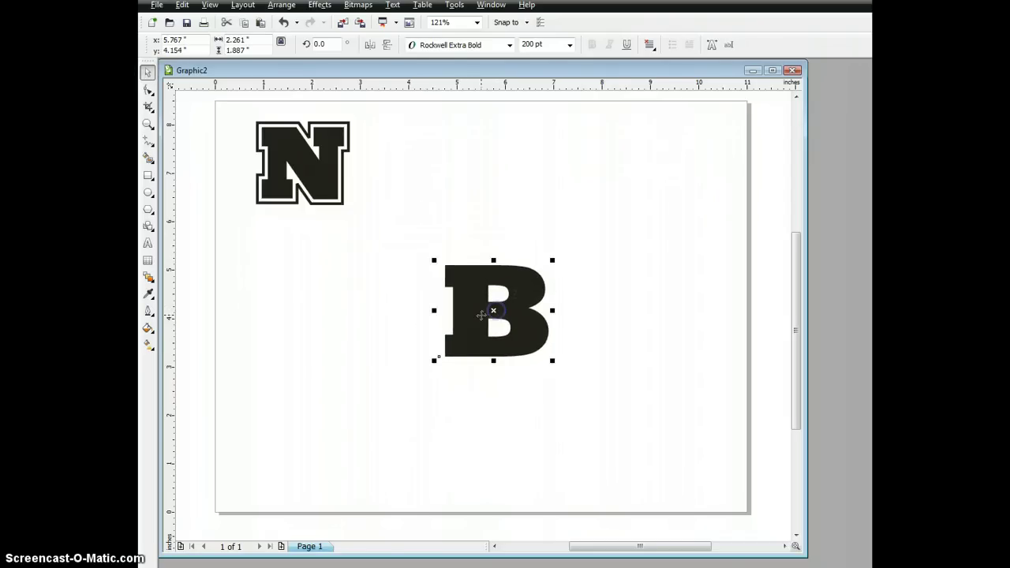
- Enlarge the B to about 317 pt and nudge it slightly left
drag(553, 360, 616, 430)
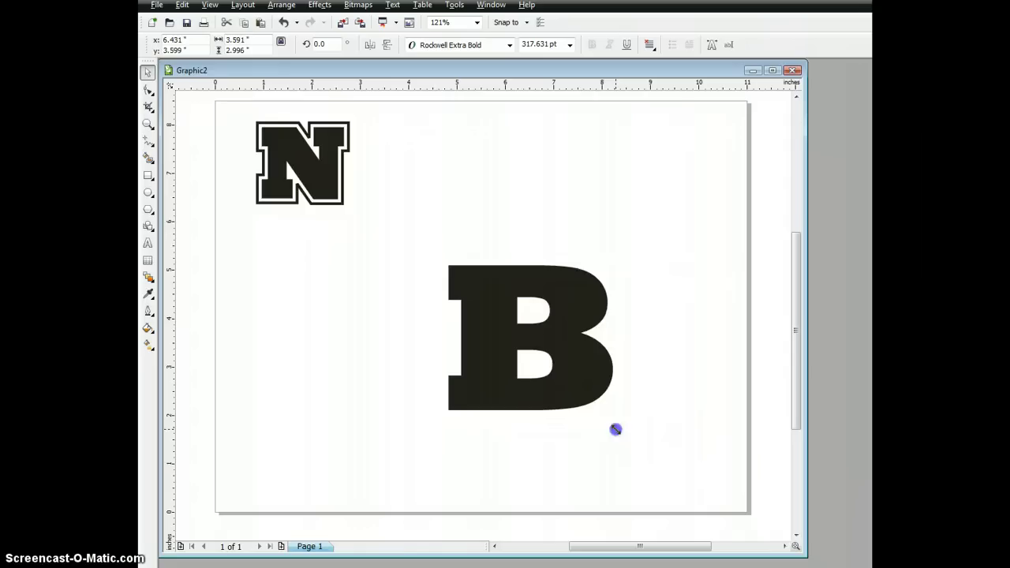
click(526, 339)
drag(527, 339, 515, 339)
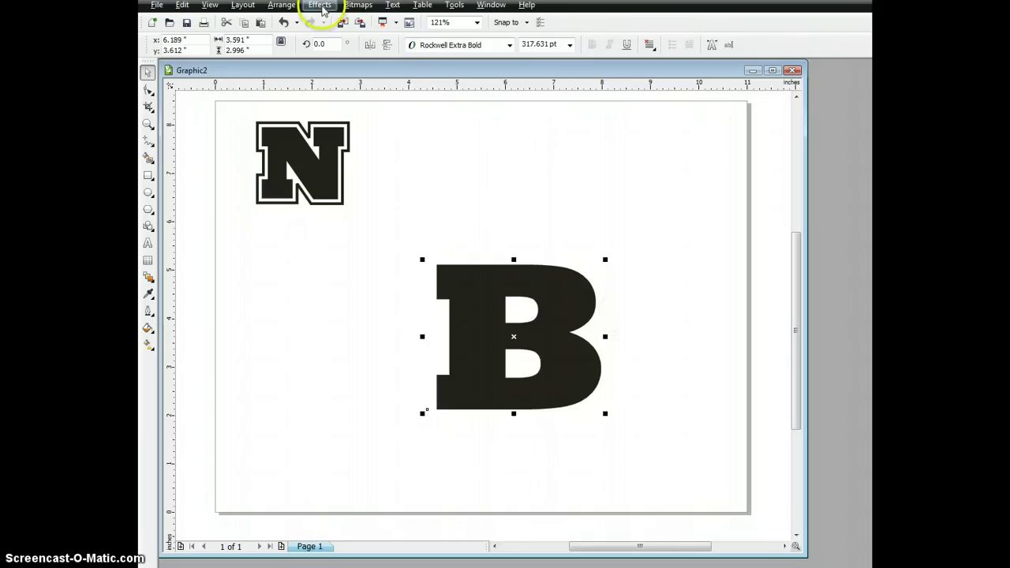
- Open the Contour docker via Effects > Contour and dock it at the window's right
click(320, 6)
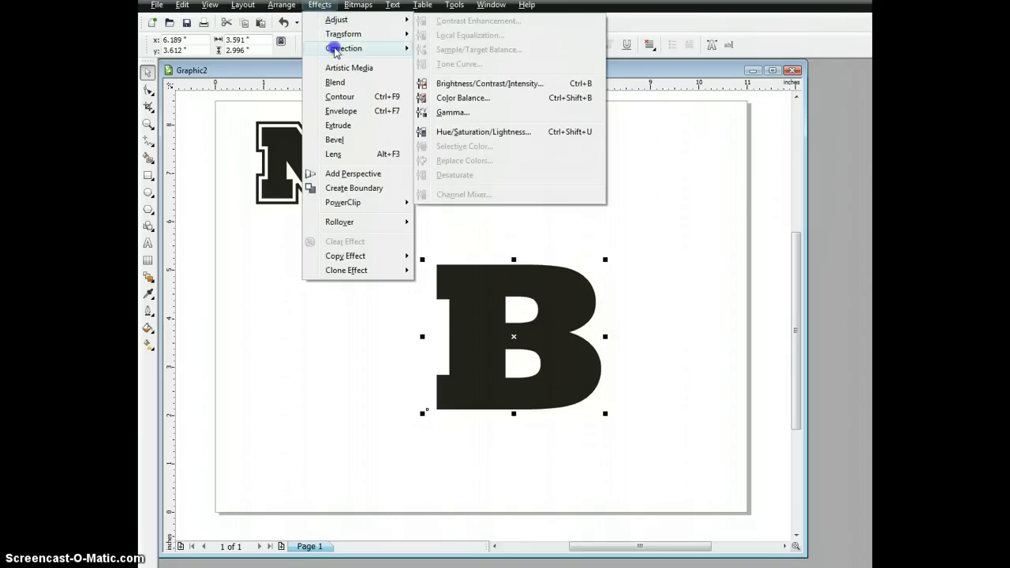
click(340, 96)
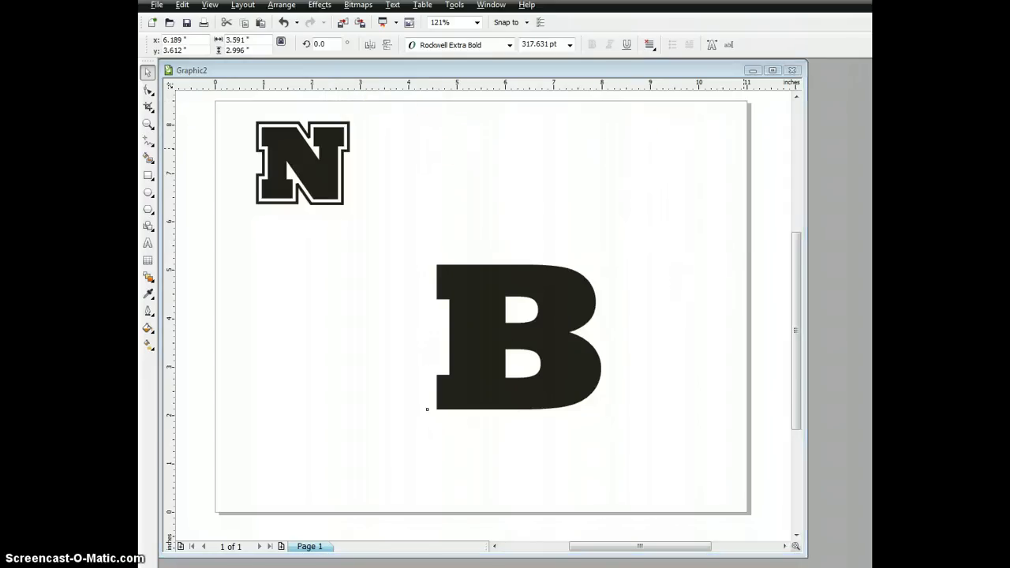
drag(860, 87, 697, 106)
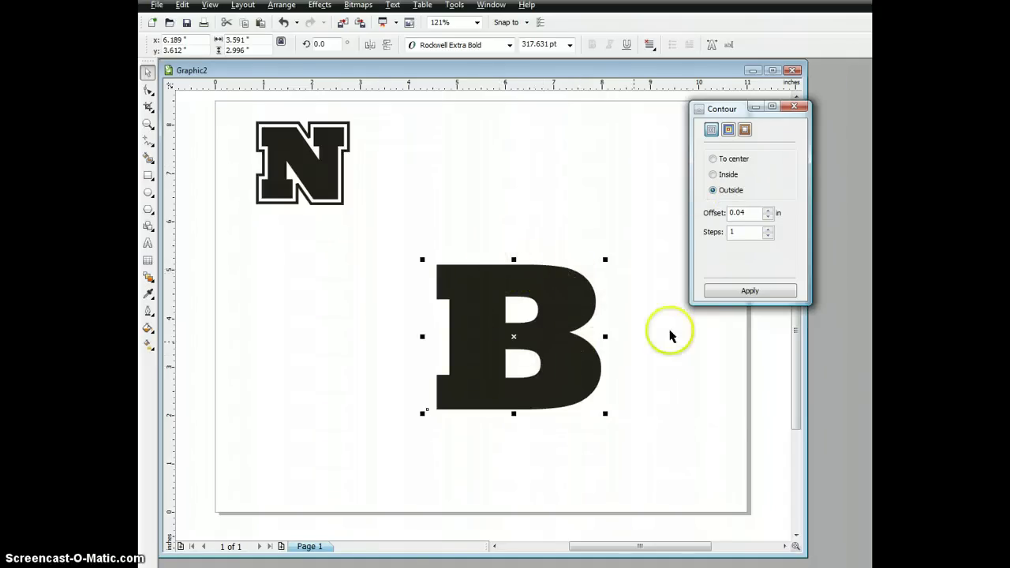
- Raise the B's contour offset to 0.1 in and bring up the contour colour settings
click(768, 209)
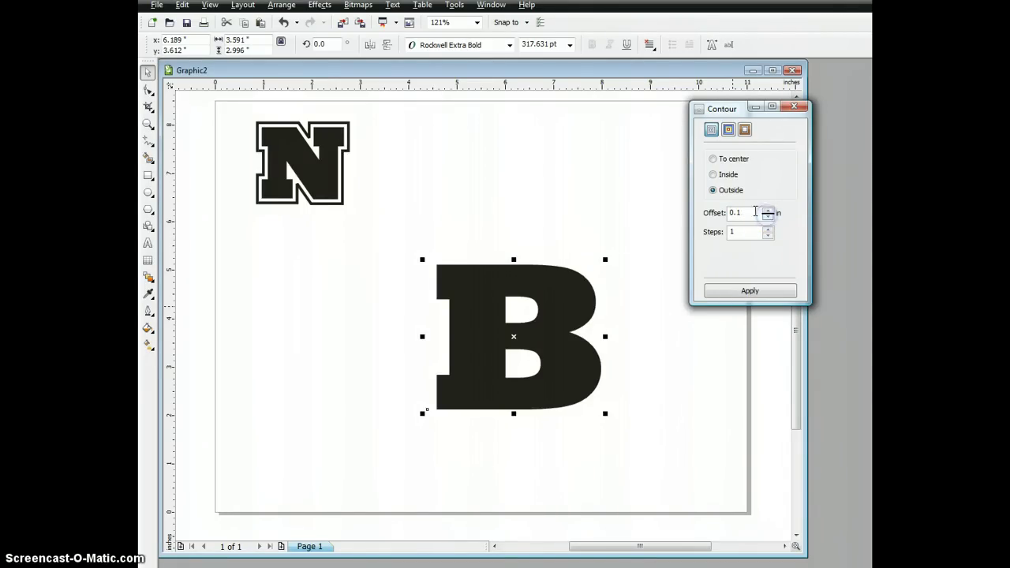
click(482, 274)
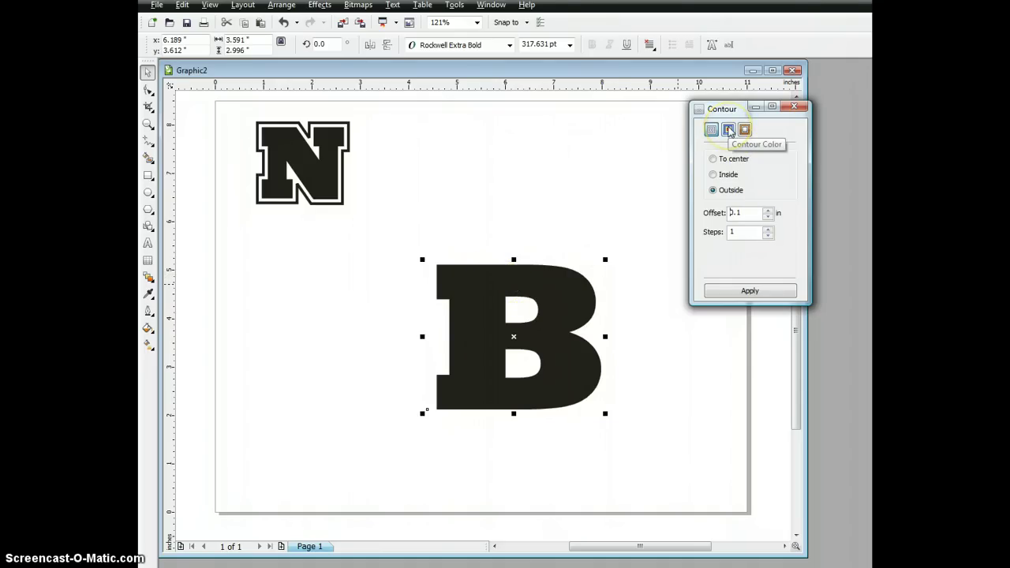
click(728, 130)
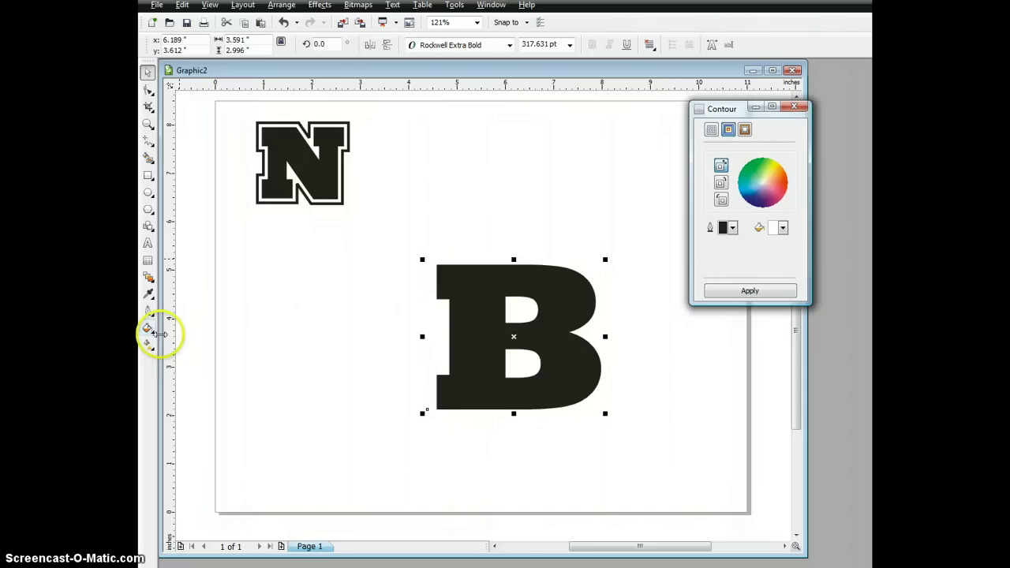
- Set the outline pen width to 4.0 pt in the Outline Pen dialog
click(148, 313)
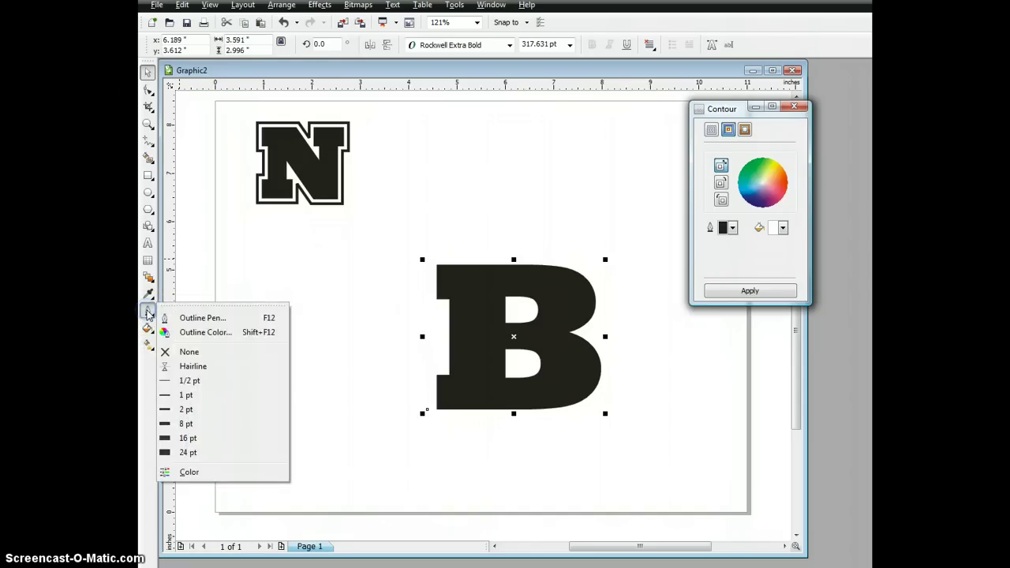
click(194, 317)
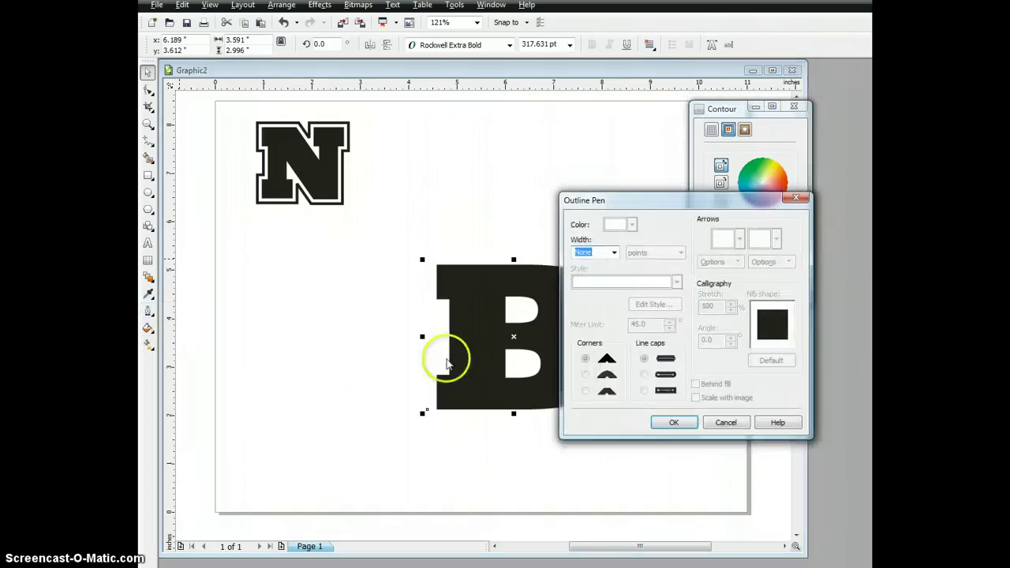
click(632, 225)
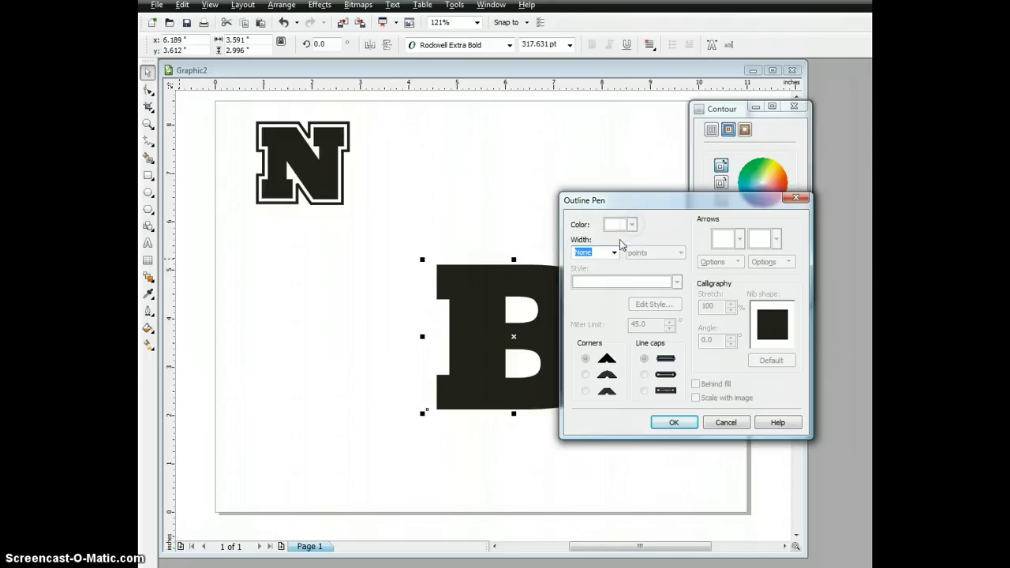
click(614, 253)
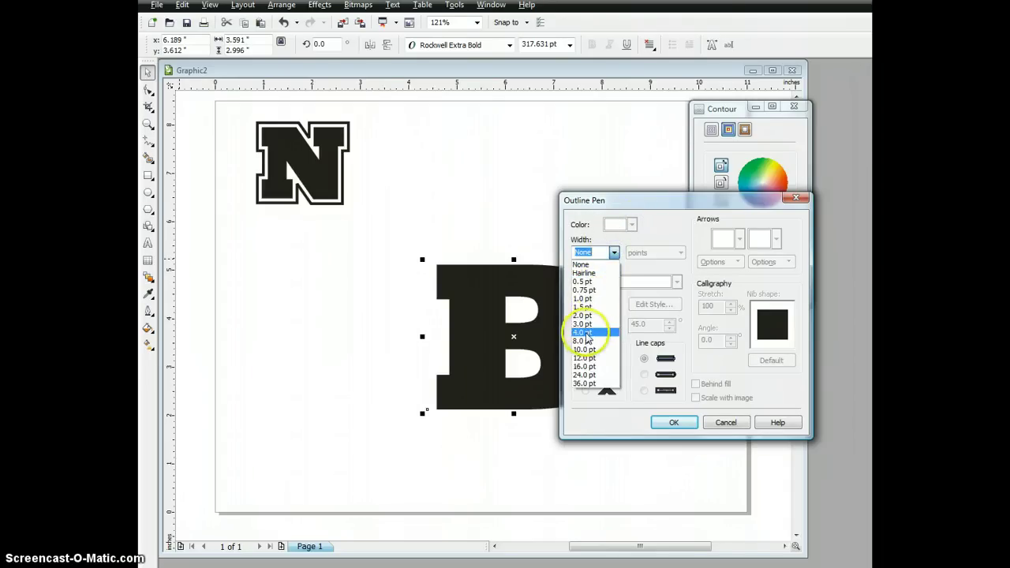
click(584, 332)
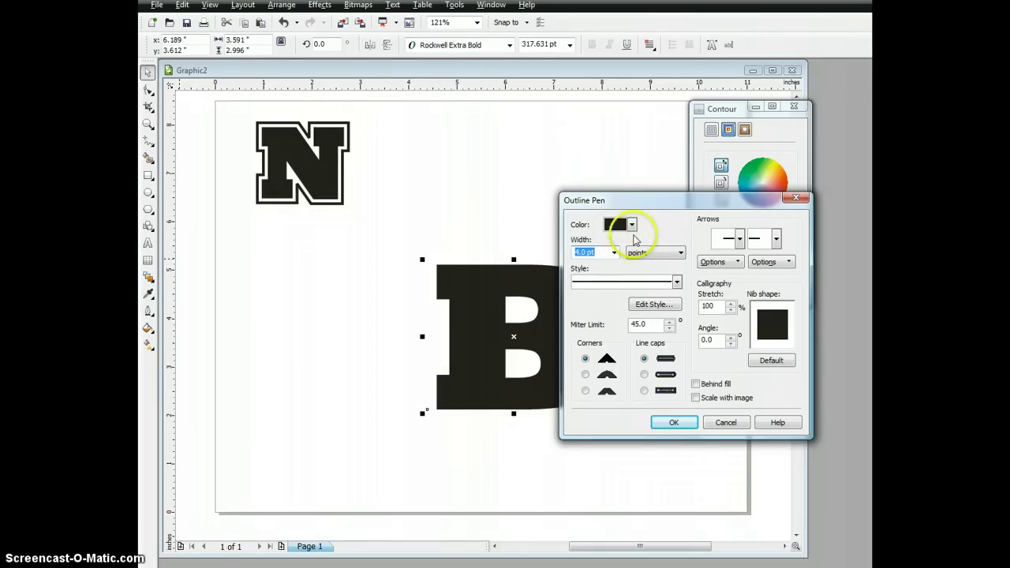
click(673, 420)
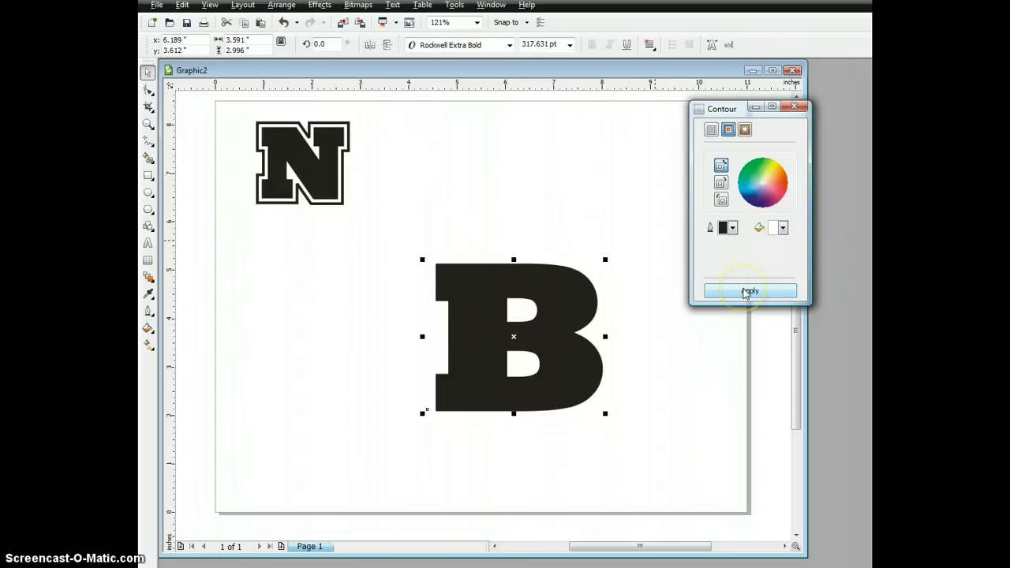
- Apply a one-step outside contour with a 0.15 in offset to the B
click(746, 292)
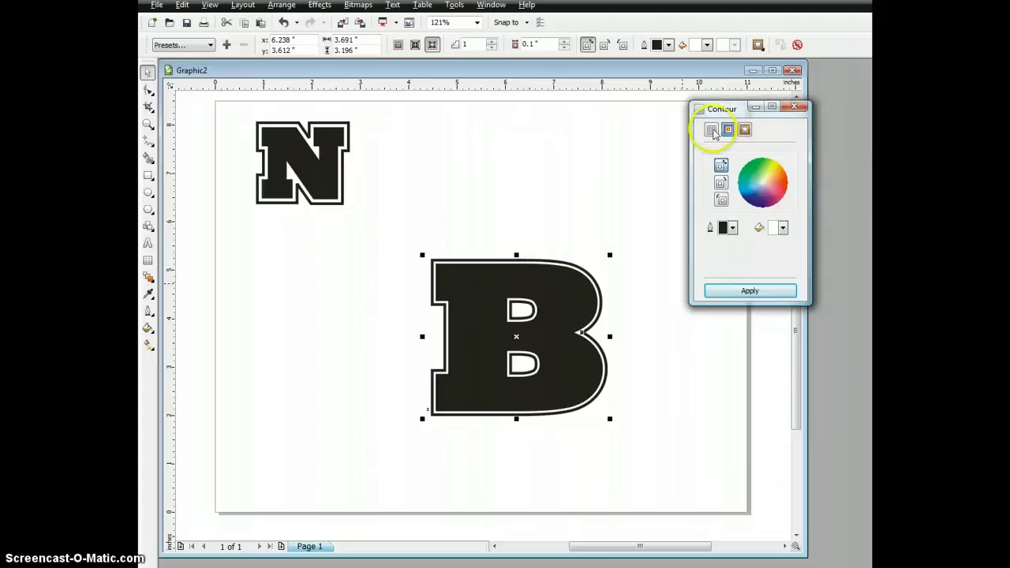
click(712, 130)
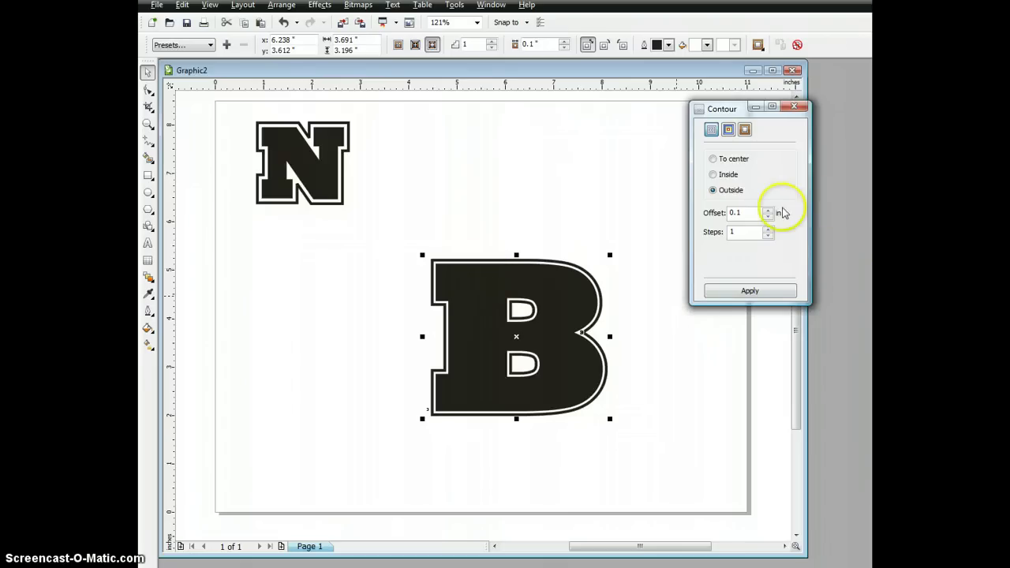
click(768, 211)
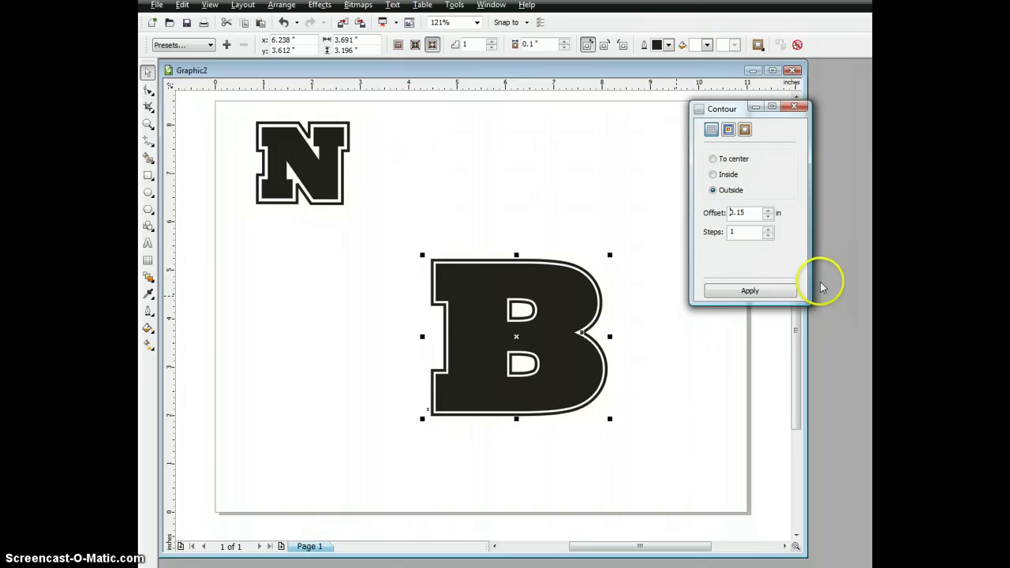
click(745, 293)
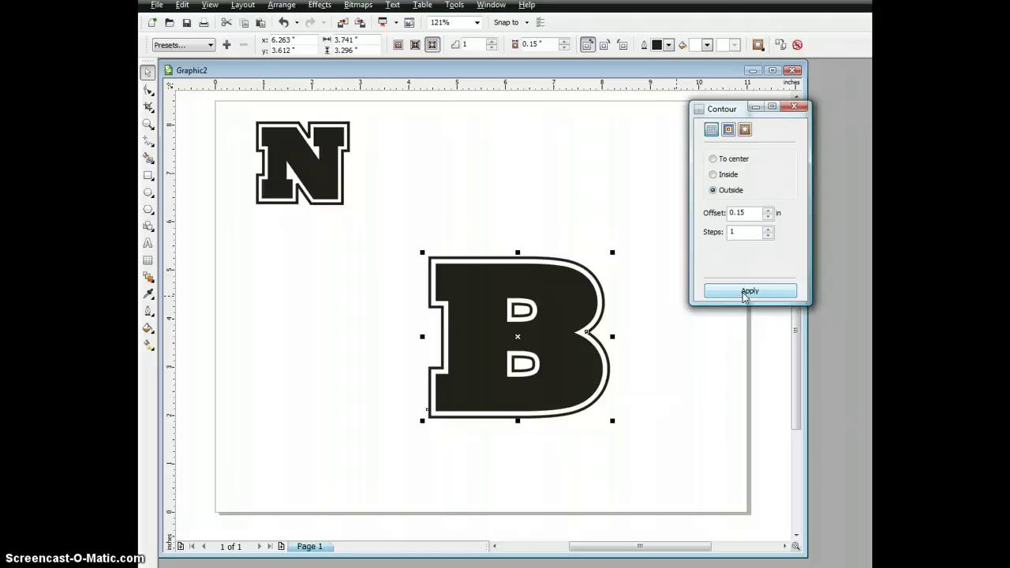
click(779, 294)
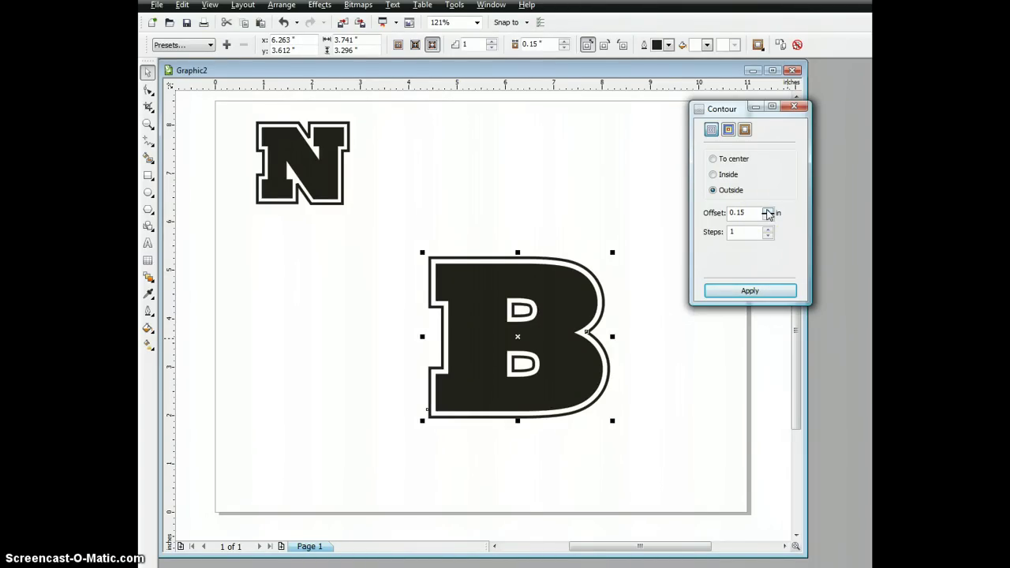
click(489, 311)
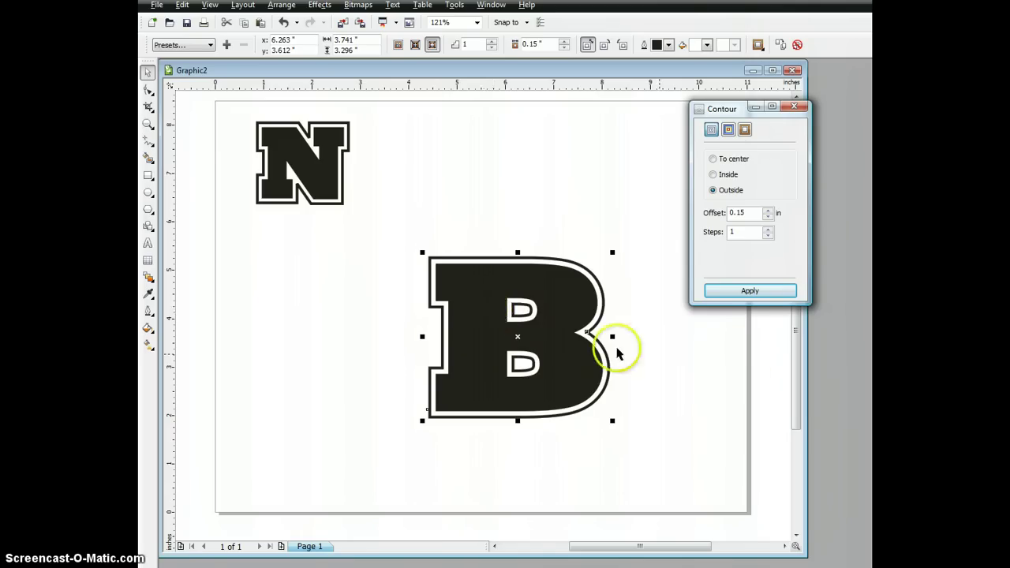
click(745, 292)
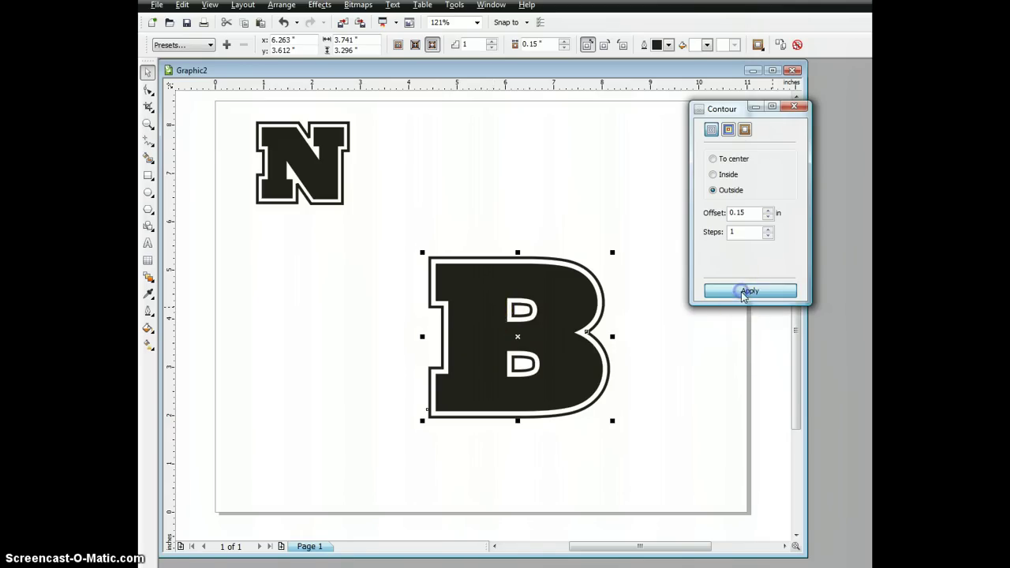
click(622, 333)
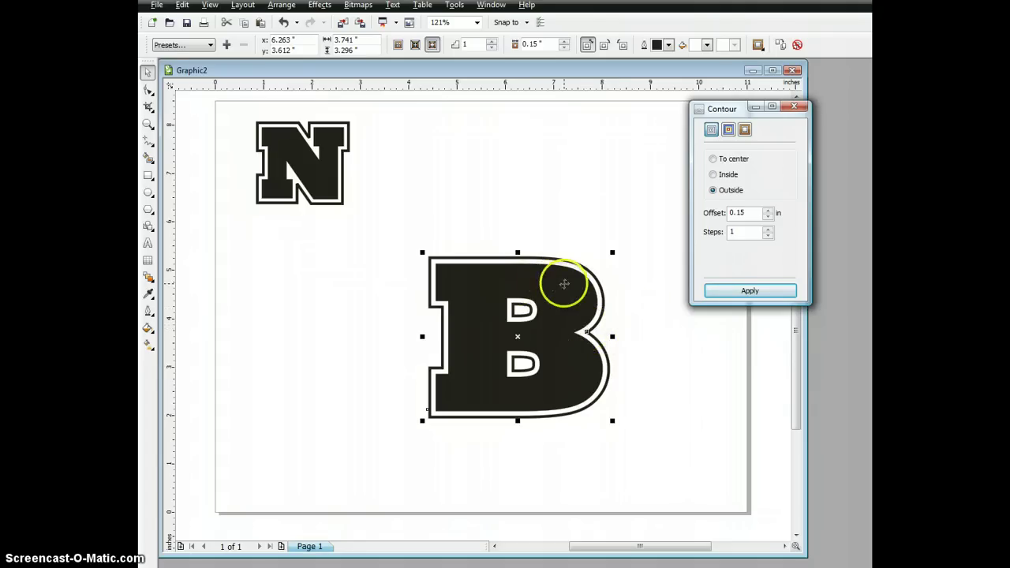
- Move the contoured B to the left side of the page
click(259, 305)
click(526, 323)
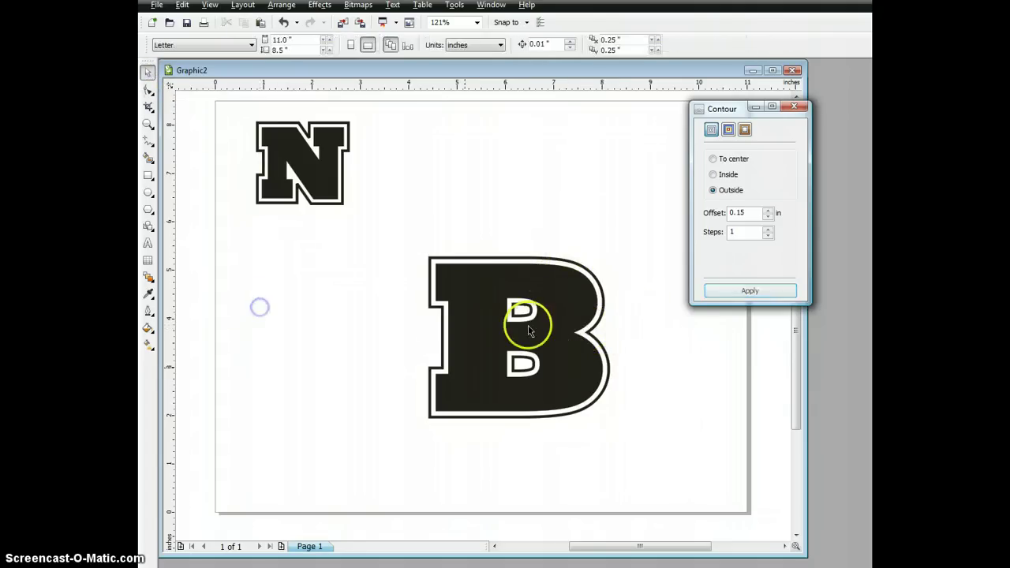
click(487, 281)
drag(514, 335, 319, 324)
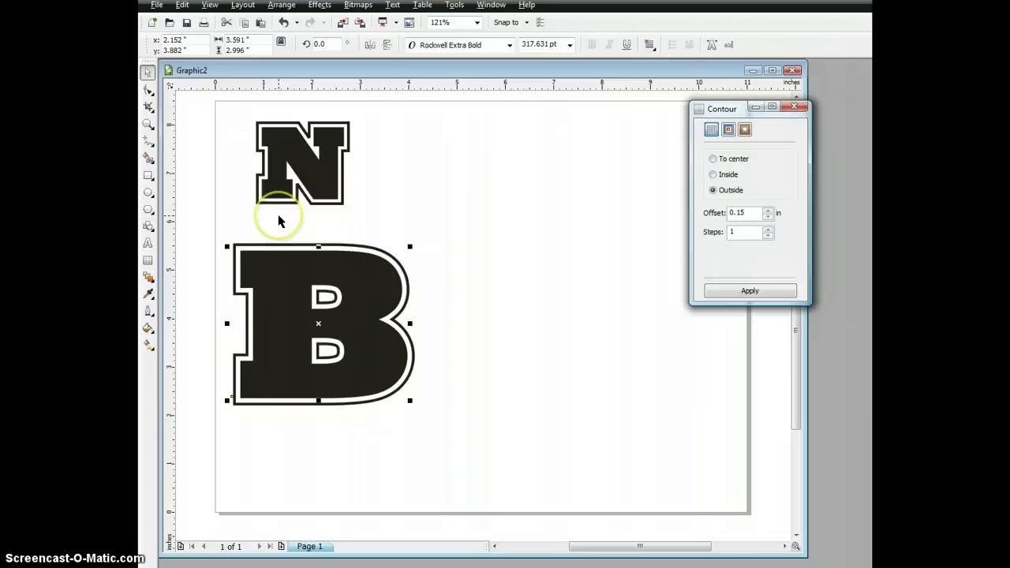
- Type the name as new Brush Script Std text near the page bottom
click(147, 243)
click(510, 45)
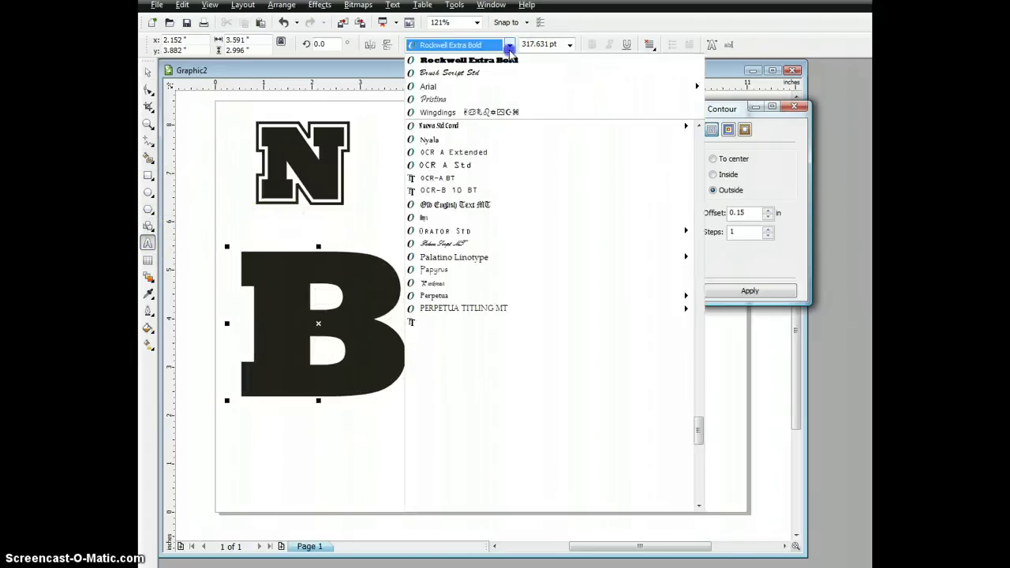
click(454, 74)
click(535, 439)
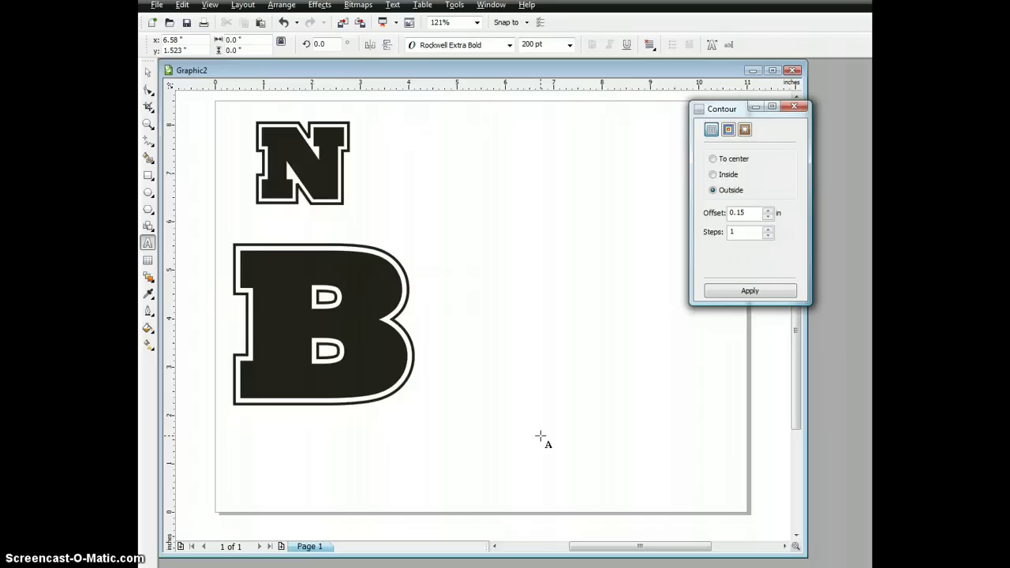
text(Jerome)
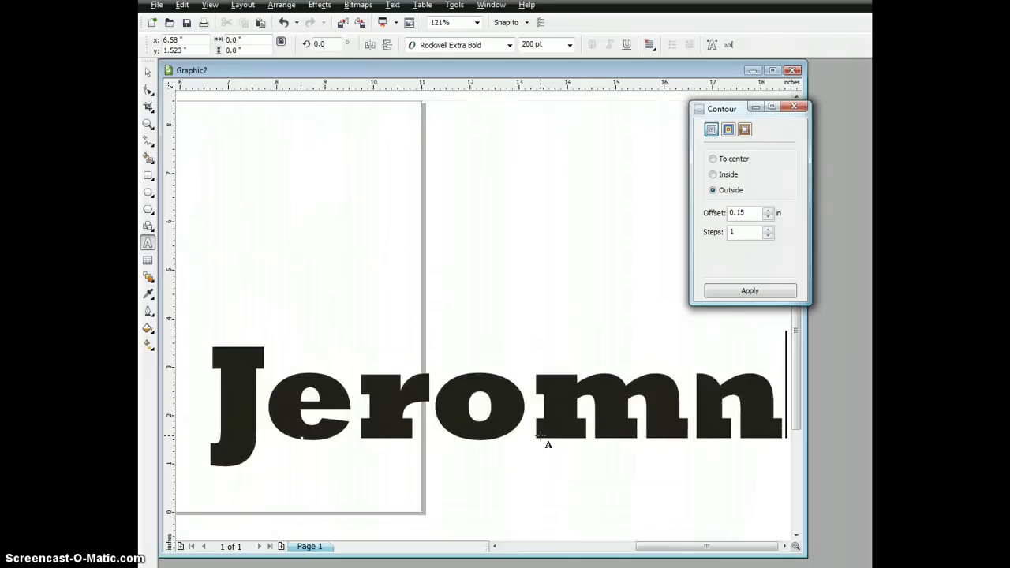
- Set the name to Brush Script Std at 150 pt and place it beside the B
click(148, 72)
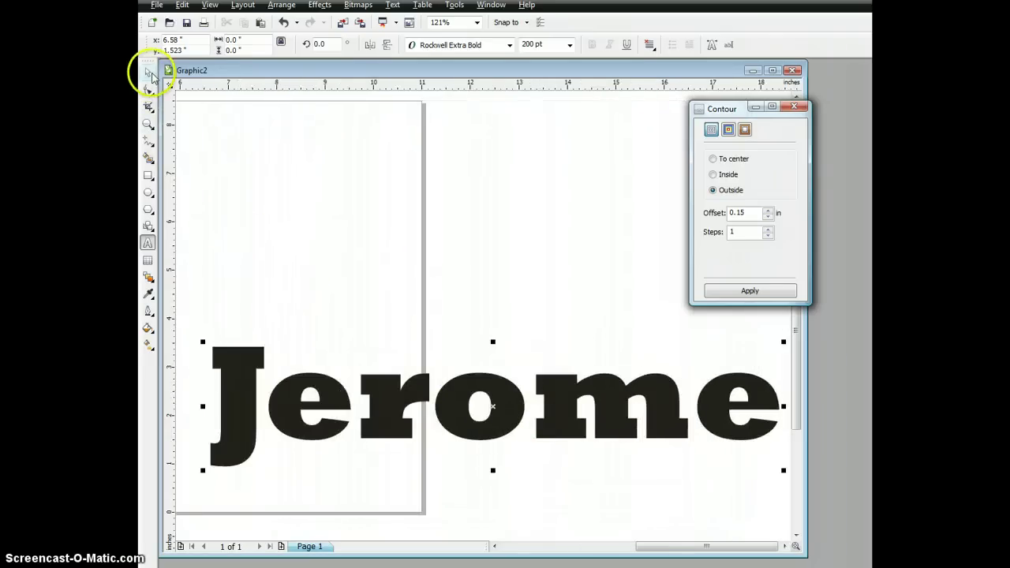
click(510, 45)
click(449, 72)
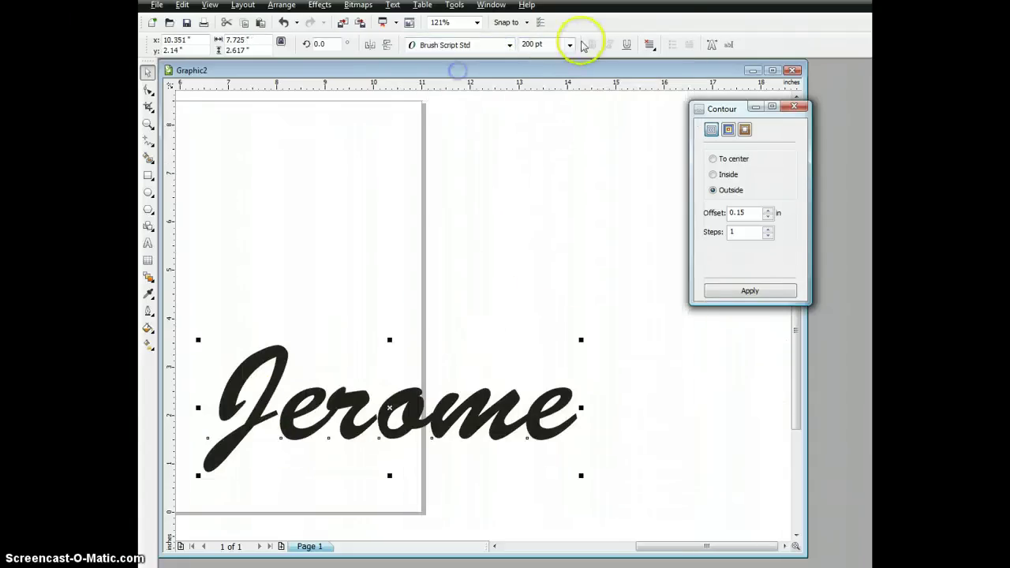
click(570, 45)
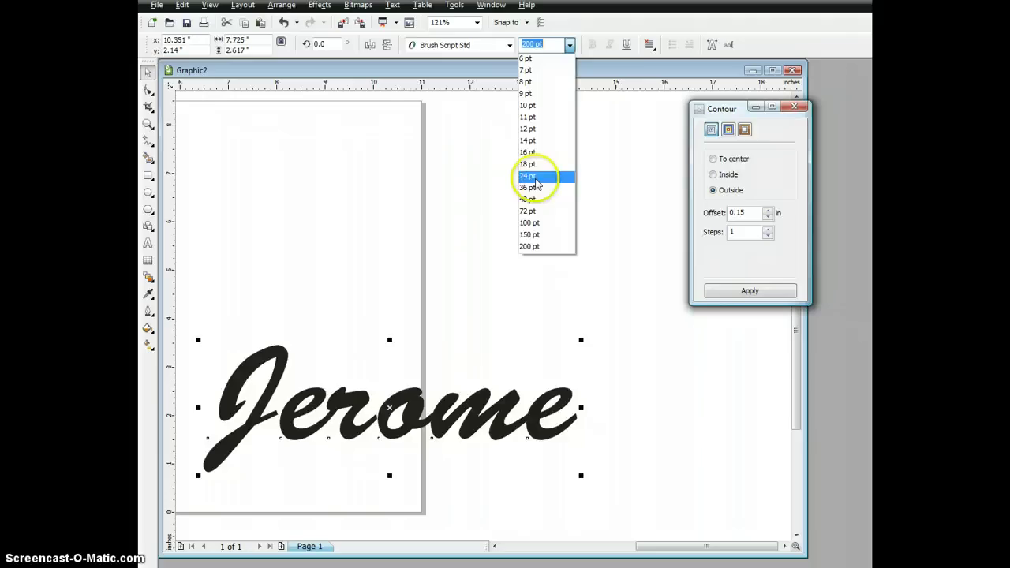
click(537, 235)
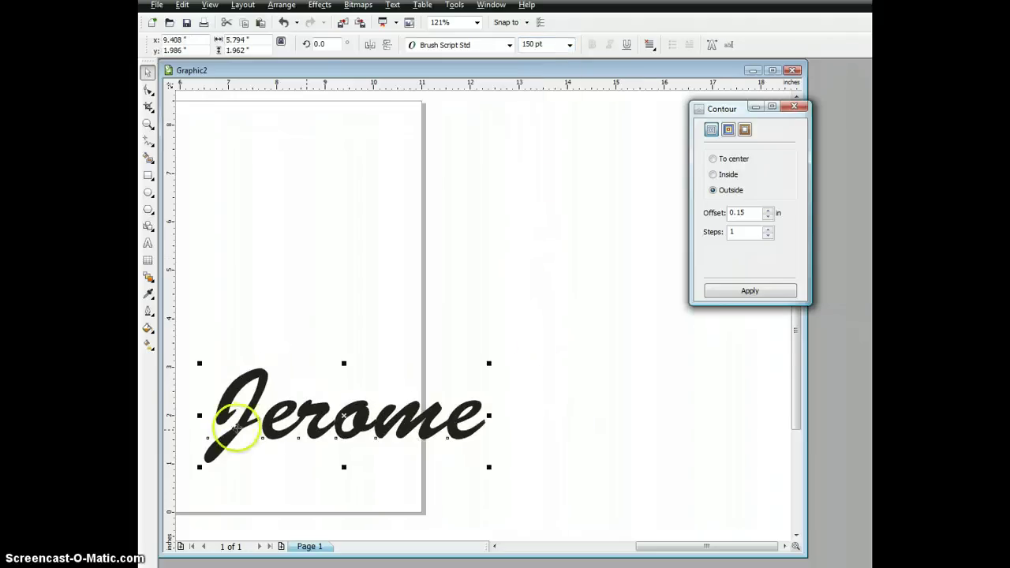
scroll(505, 318, down, 2)
drag(509, 316, 490, 323)
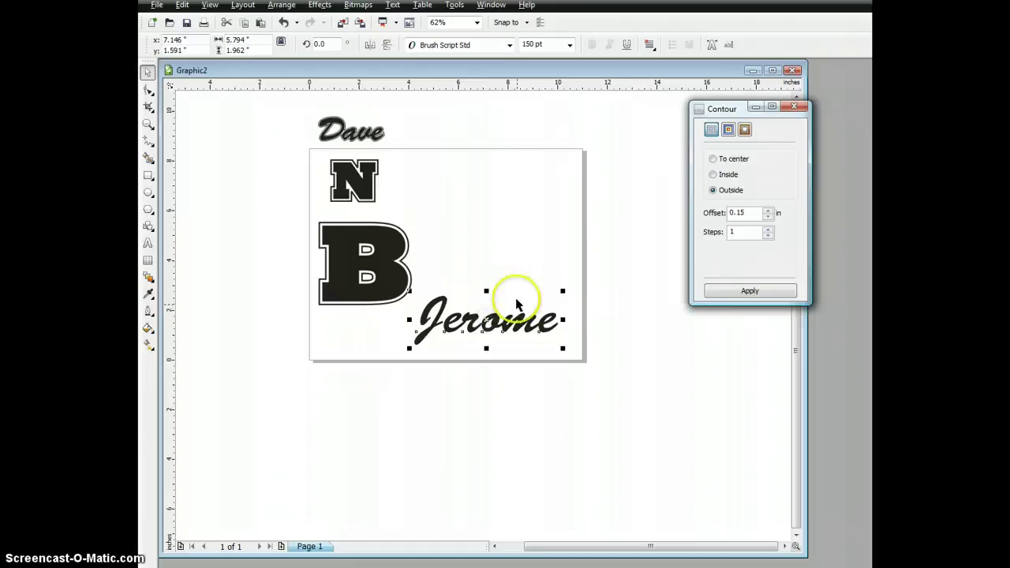
- Select the script name and give it a 3.0 pt outline via Outline Pen
click(492, 265)
click(465, 328)
click(147, 312)
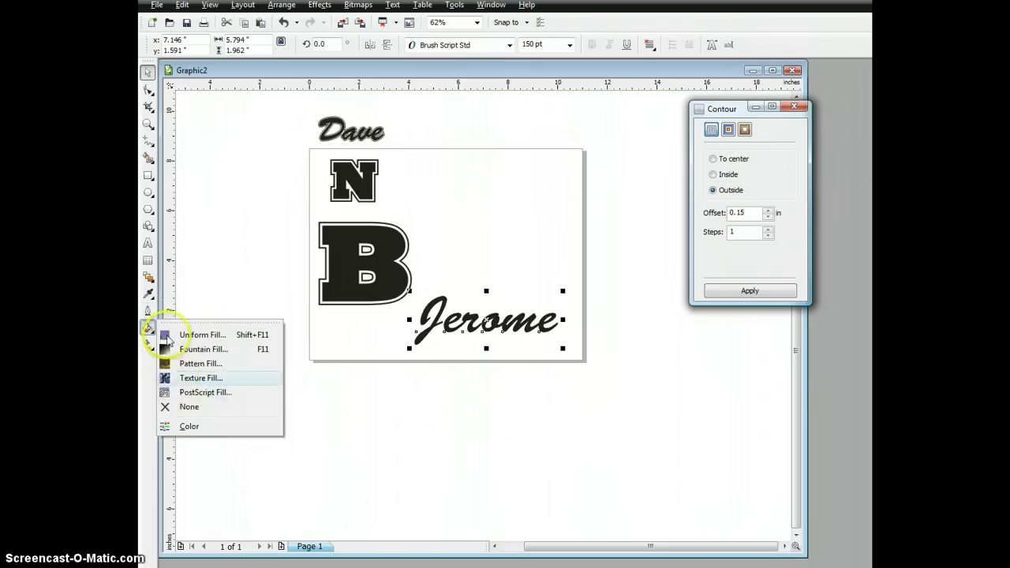
click(146, 311)
click(200, 320)
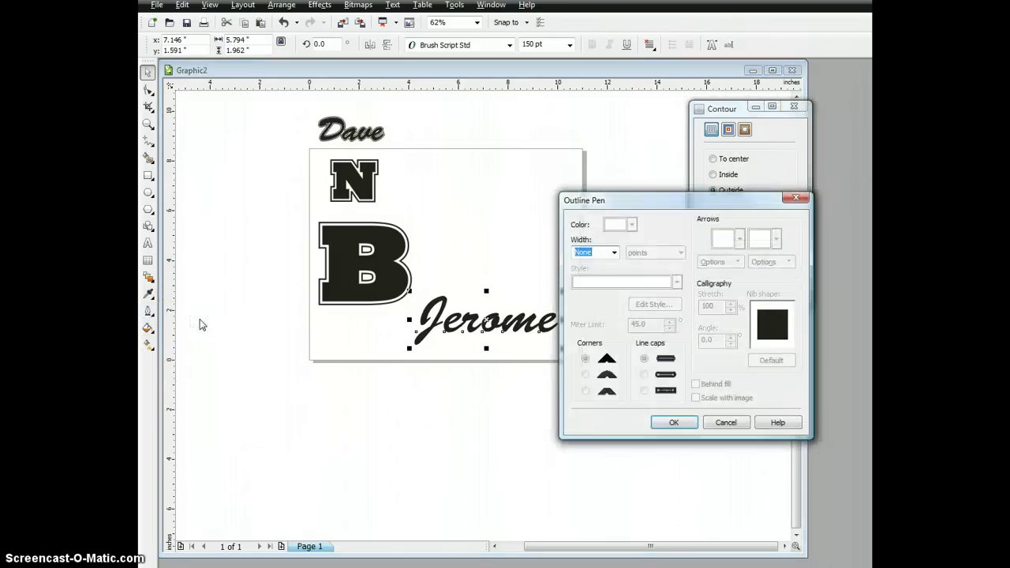
click(605, 252)
click(615, 252)
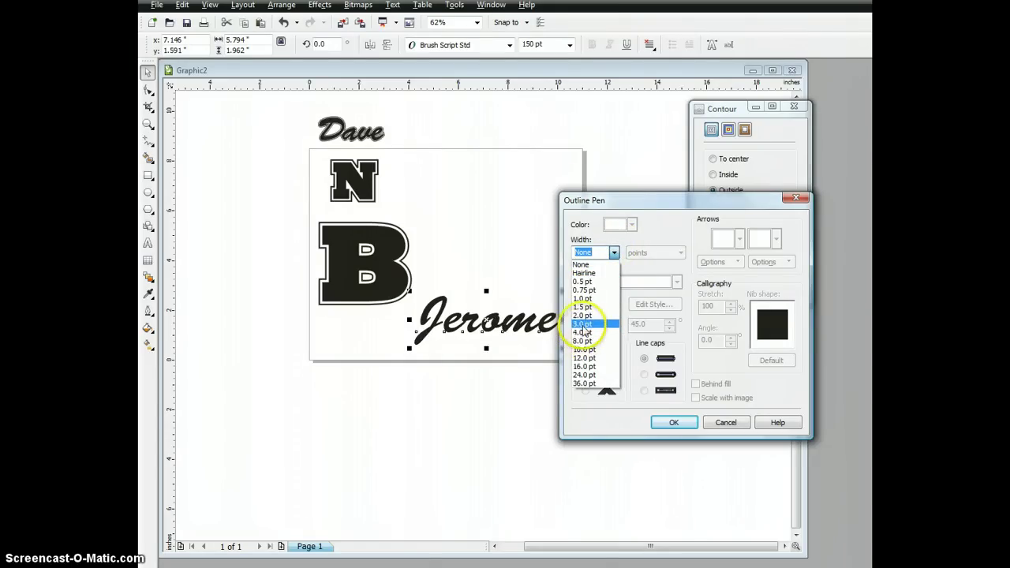
click(583, 323)
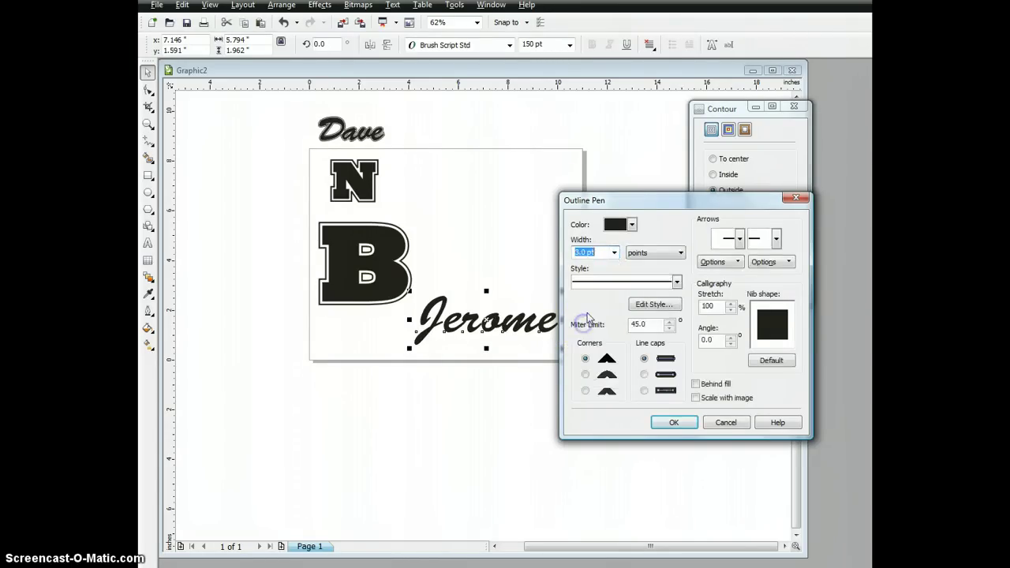
click(675, 423)
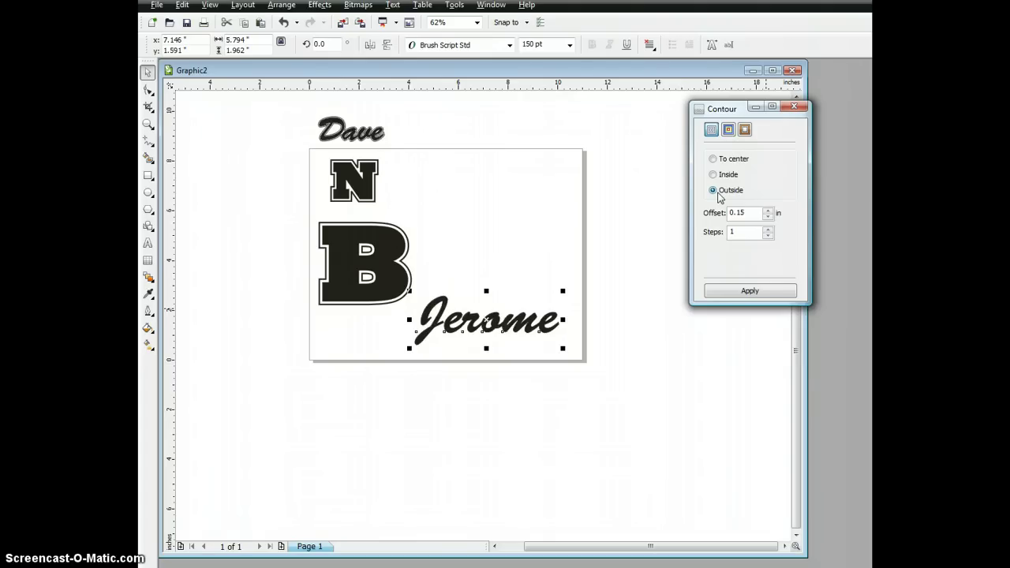
- Apply a 0.15 in outside contour to the script name, matching the B and N
click(729, 131)
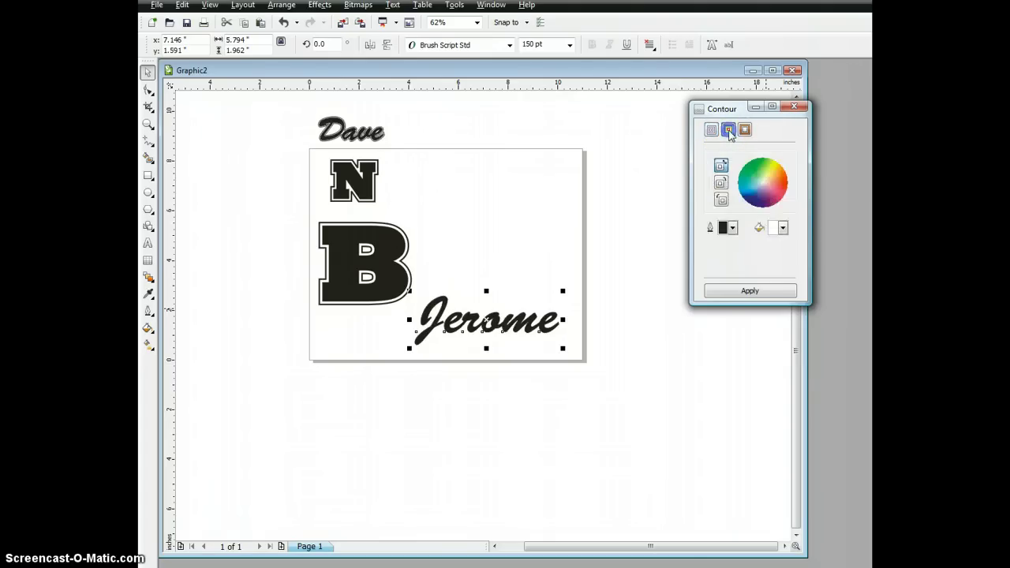
click(756, 248)
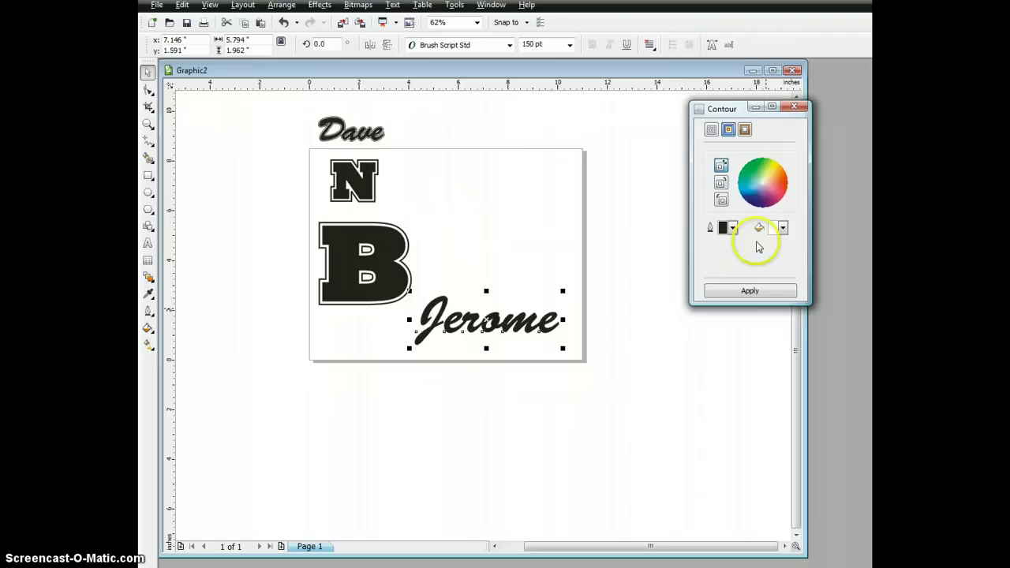
click(751, 292)
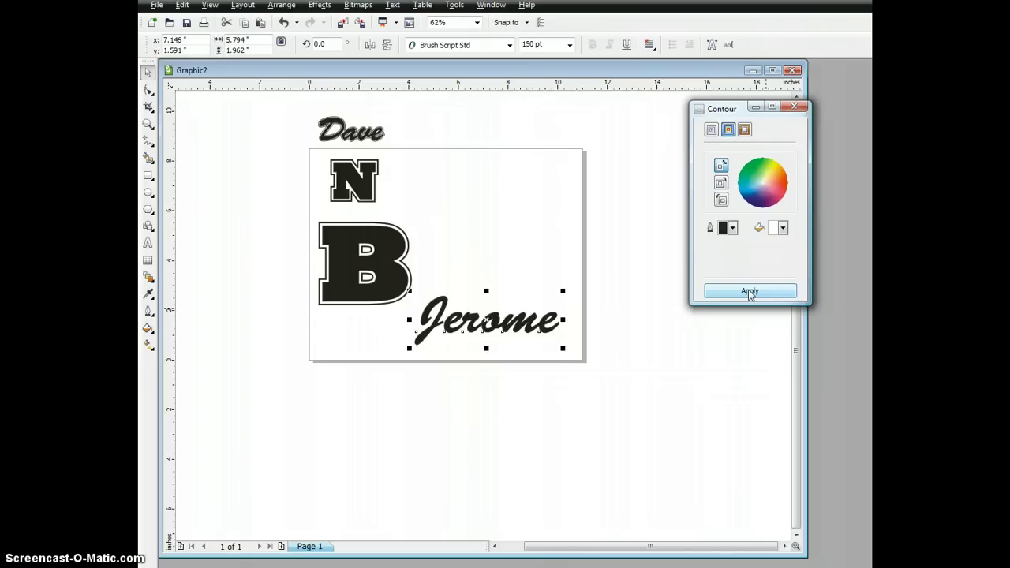
click(749, 292)
click(502, 330)
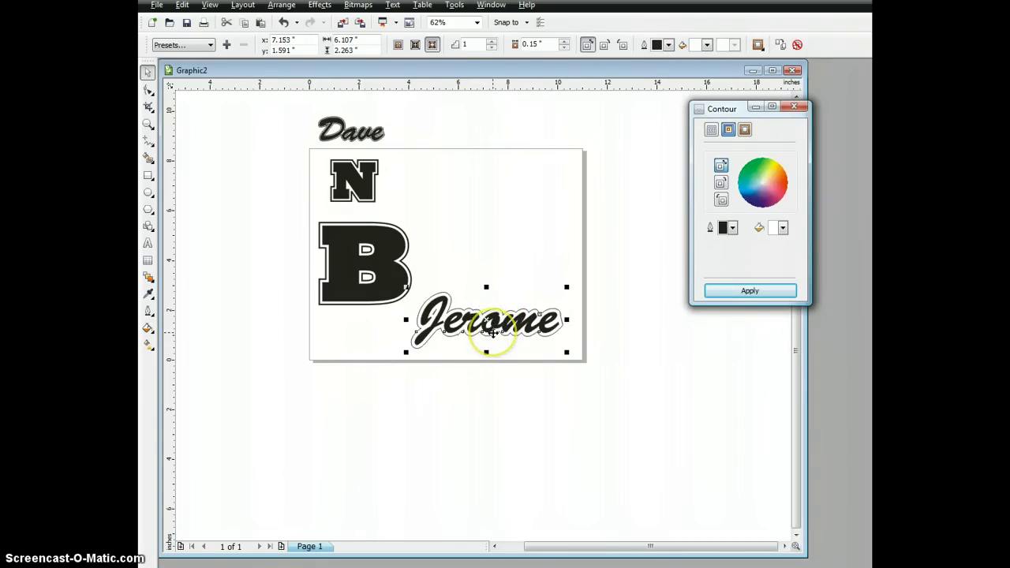
- Select the contoured name and apply a slightly smaller contour offset
click(494, 373)
scroll(489, 348, up, 2)
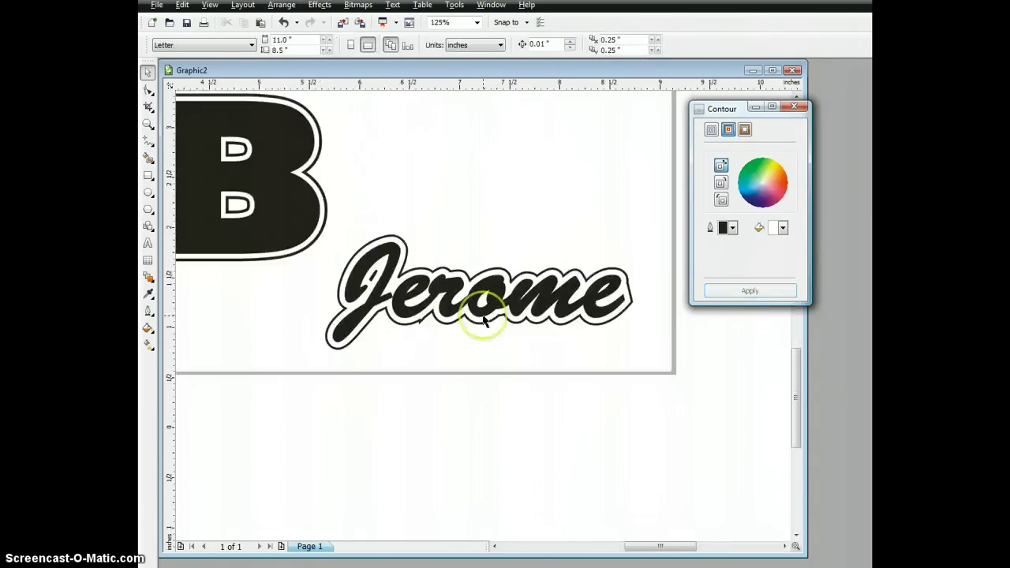
scroll(485, 319, up, 1)
scroll(484, 319, down, 1)
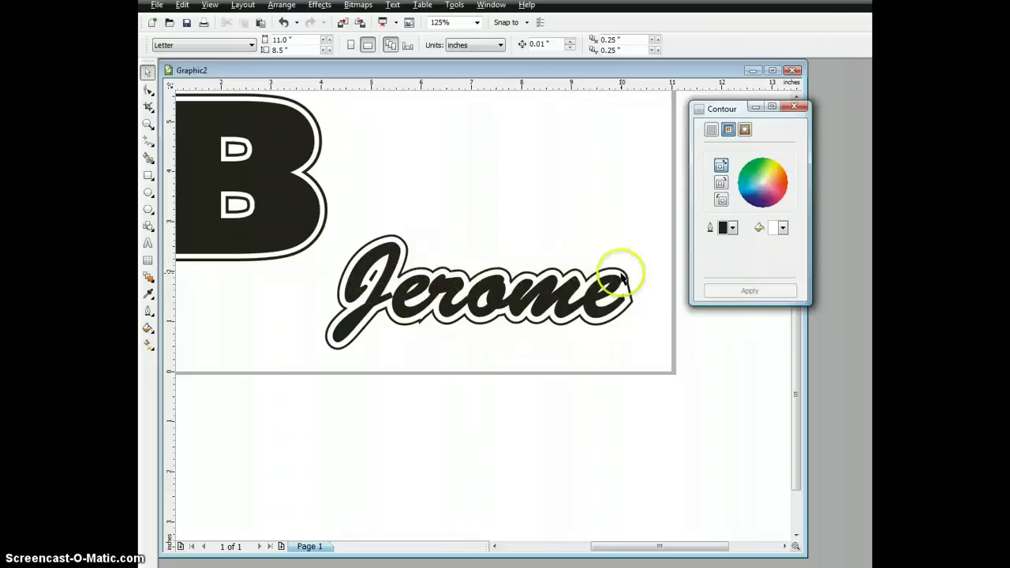
click(550, 275)
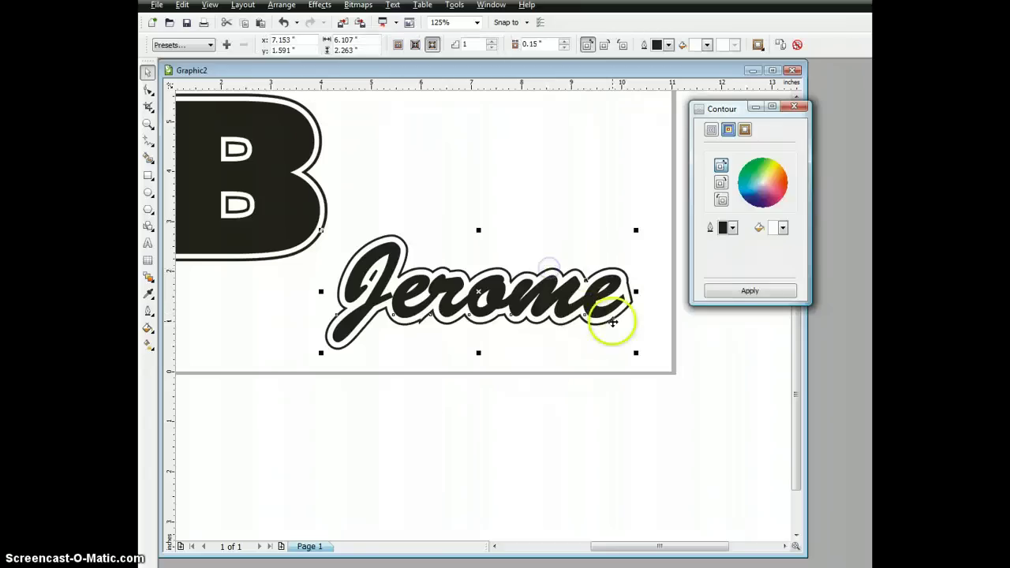
click(711, 130)
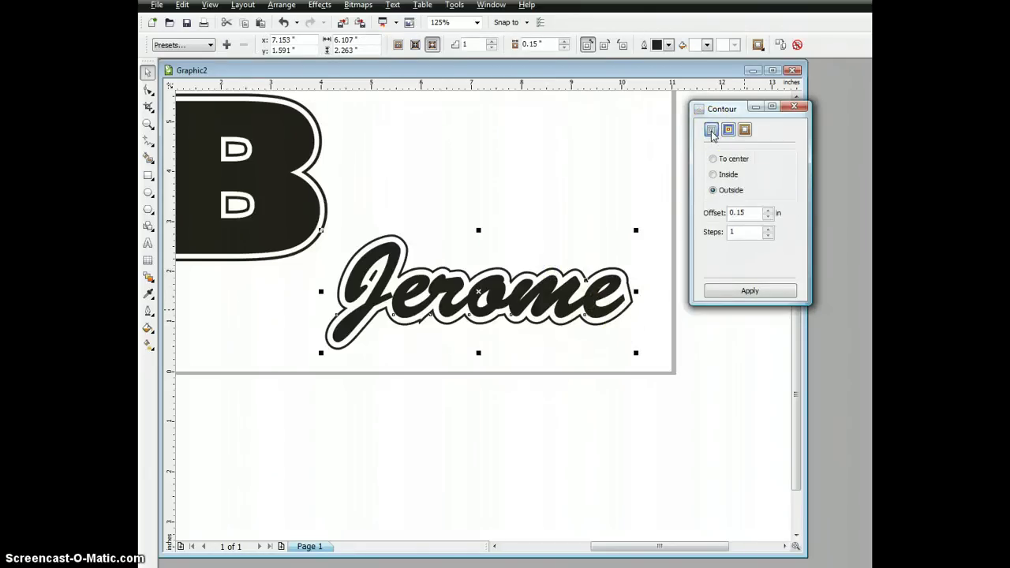
click(768, 217)
click(750, 291)
- Lower the name's contour offset to 0.1 in, apply it, and deselect to inspect
click(488, 293)
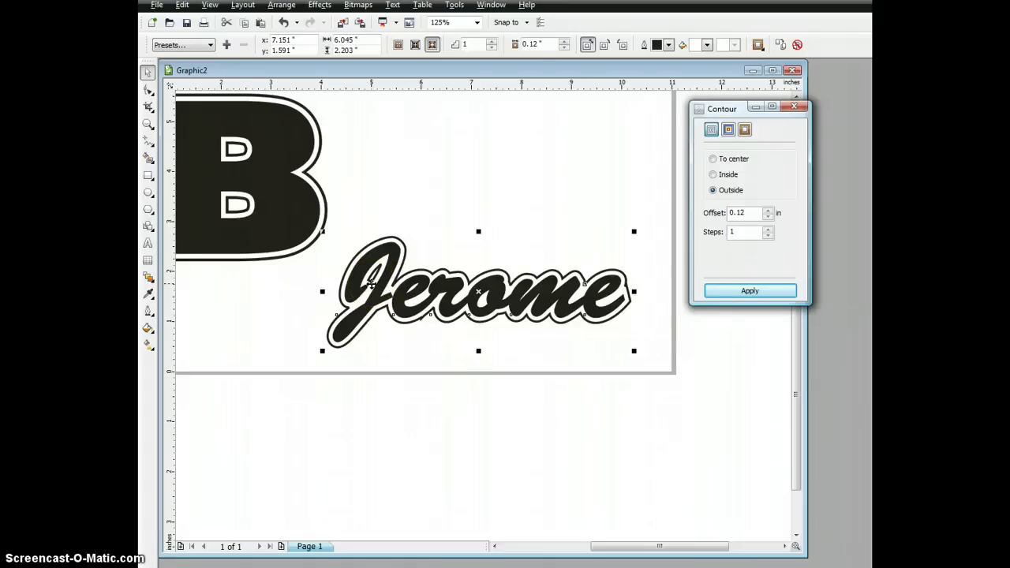
click(768, 217)
click(754, 290)
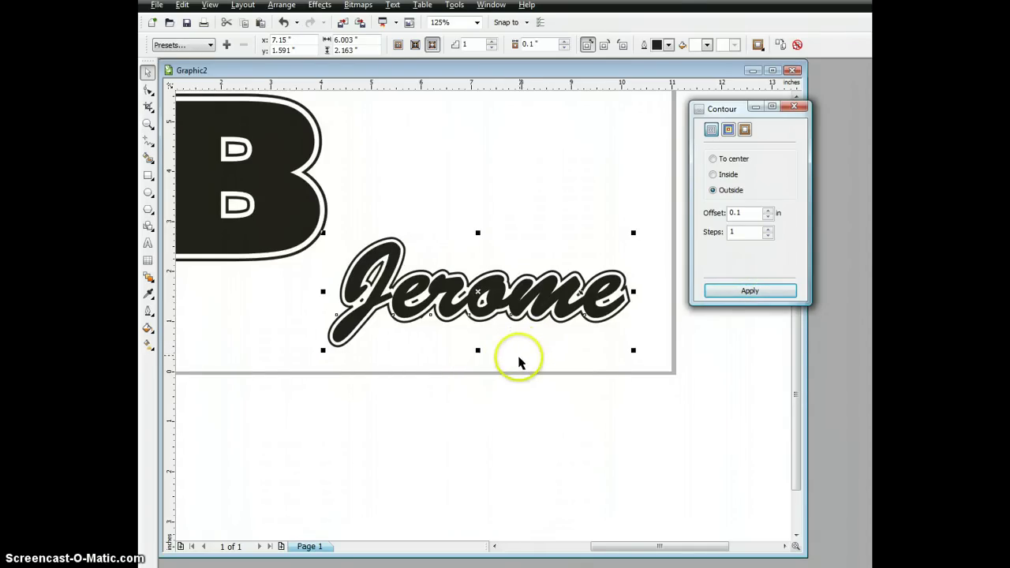
click(517, 357)
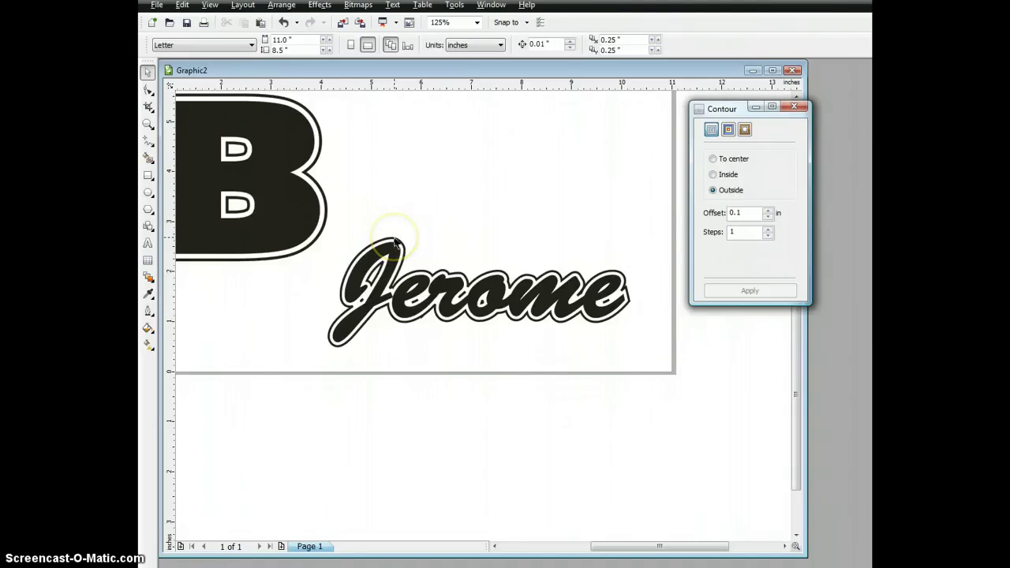
- Break the contour group apart from the script name, checking separation by moving the text, then undo the move
click(394, 242)
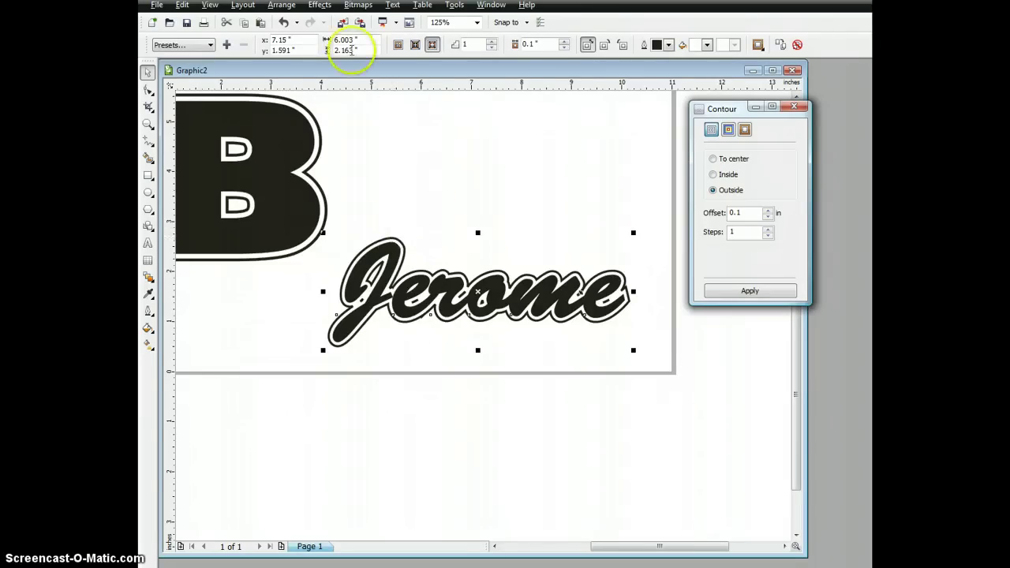
click(281, 5)
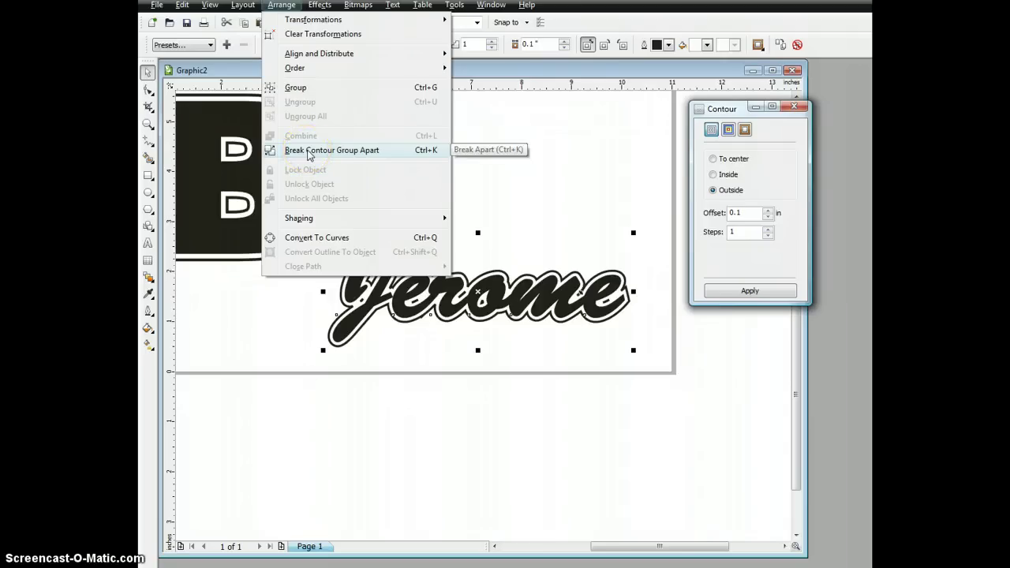
click(308, 152)
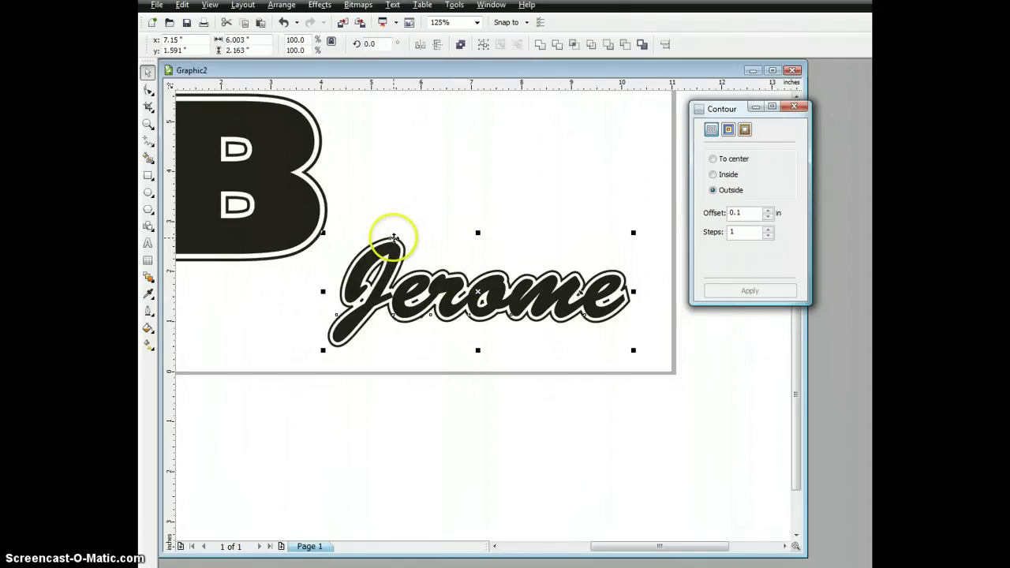
click(442, 188)
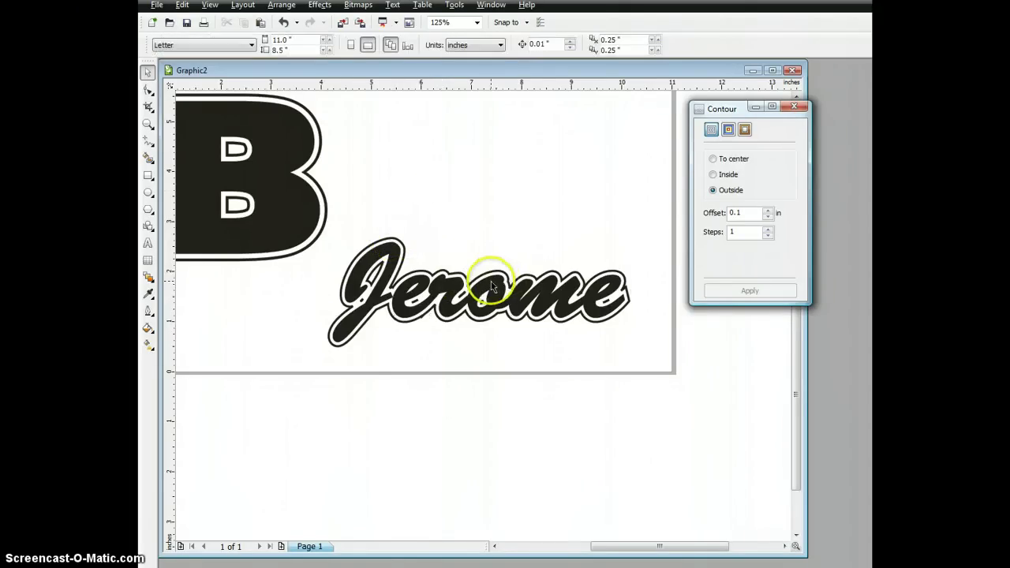
drag(490, 286, 507, 327)
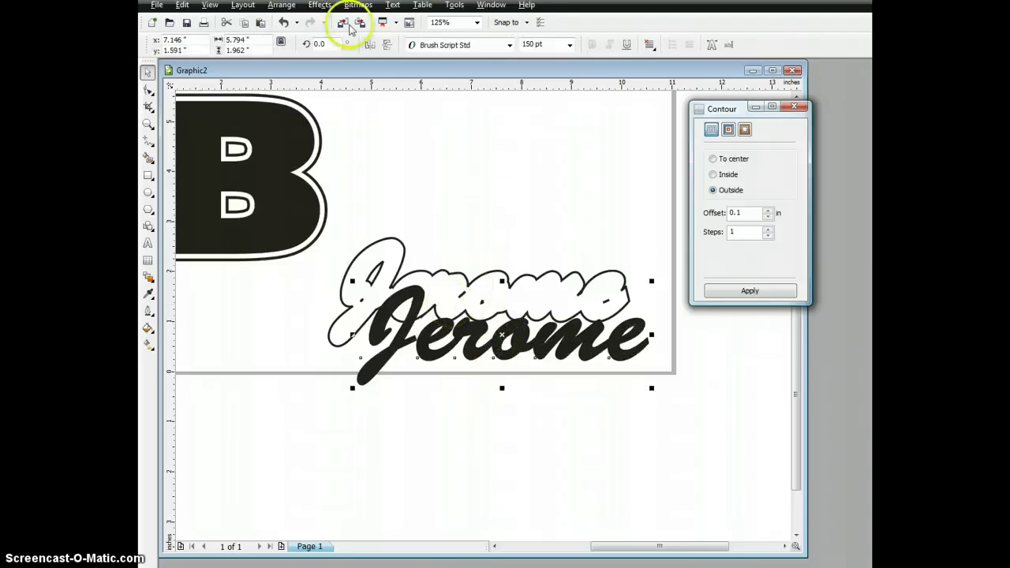
click(285, 23)
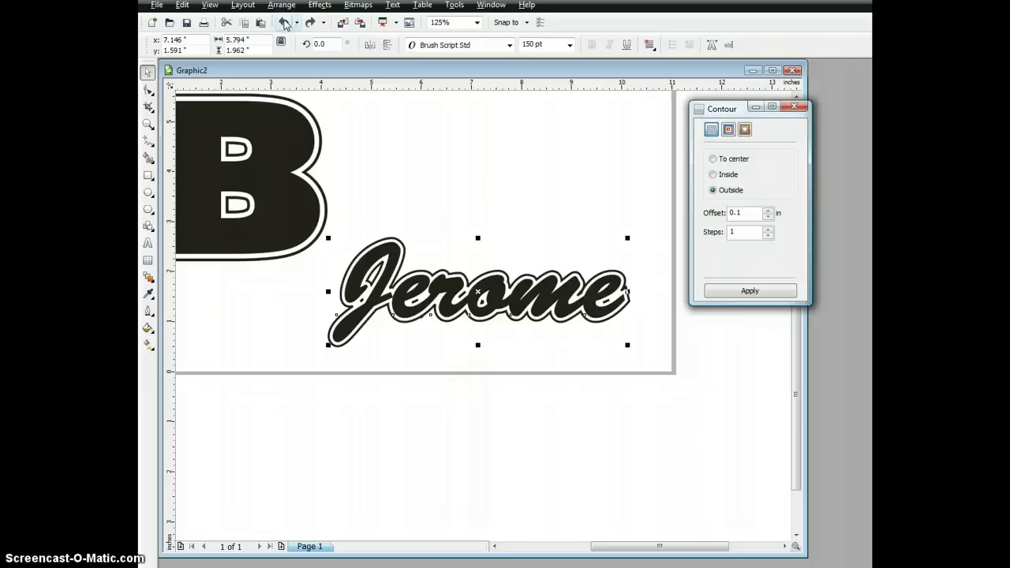
click(399, 140)
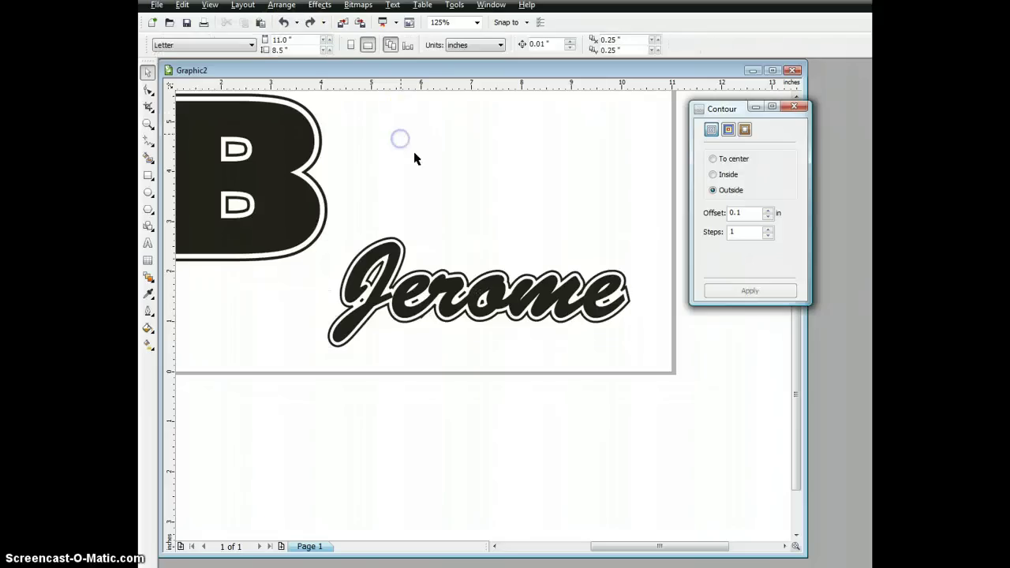
- Apply a 0.08 in outside contour with a gray outline colour to the script name
click(396, 244)
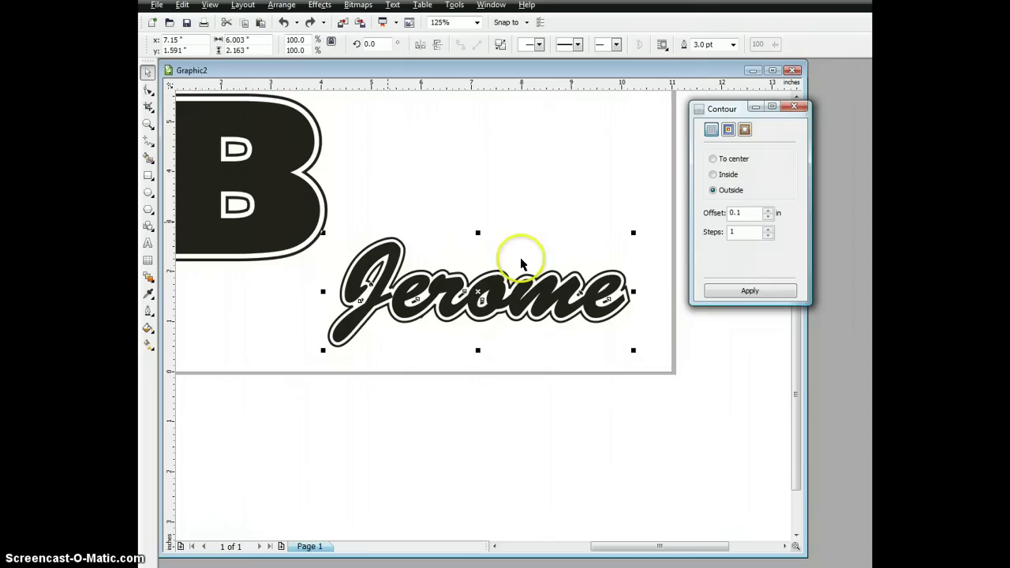
click(767, 216)
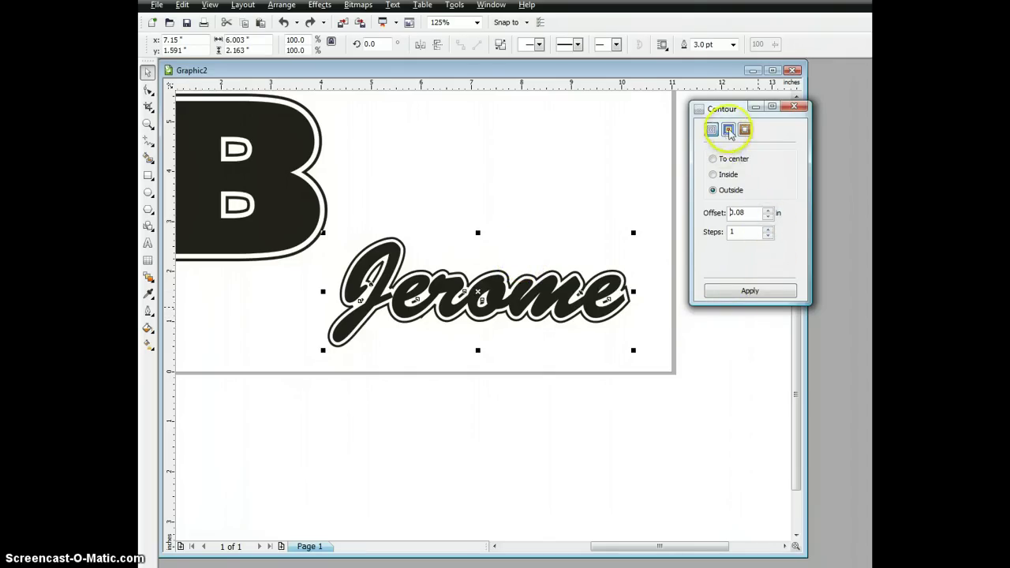
click(728, 131)
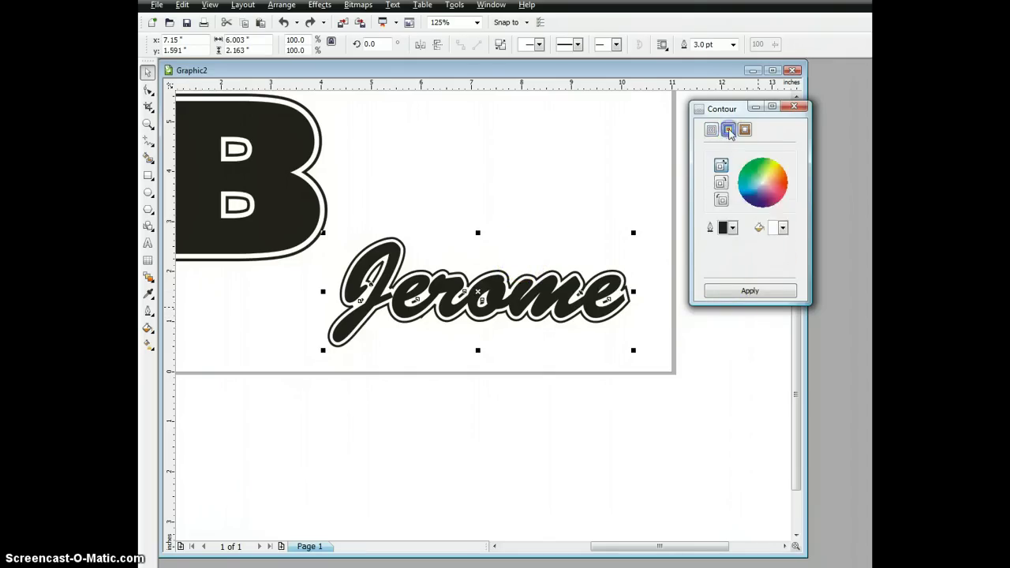
click(732, 228)
click(744, 254)
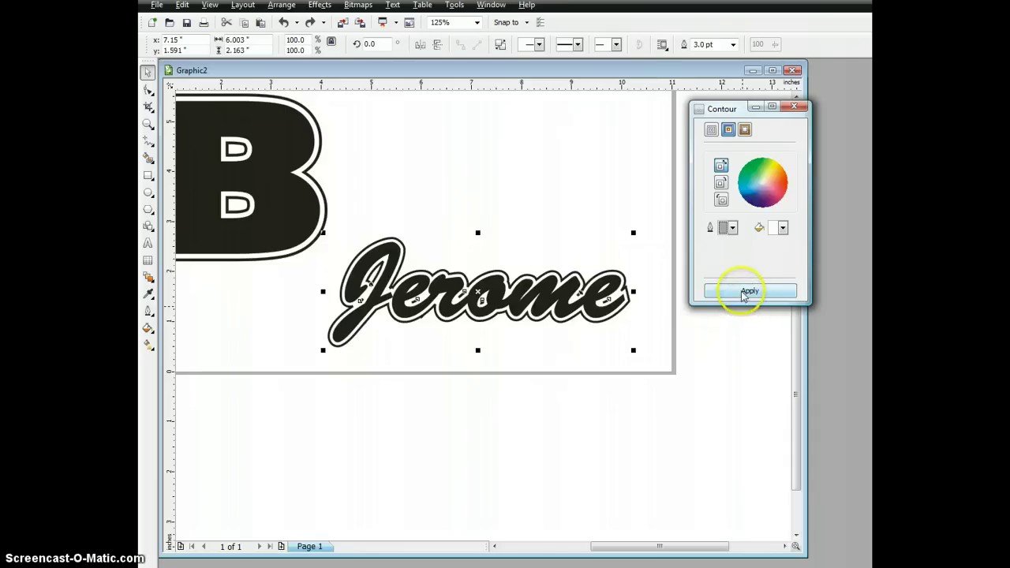
click(743, 292)
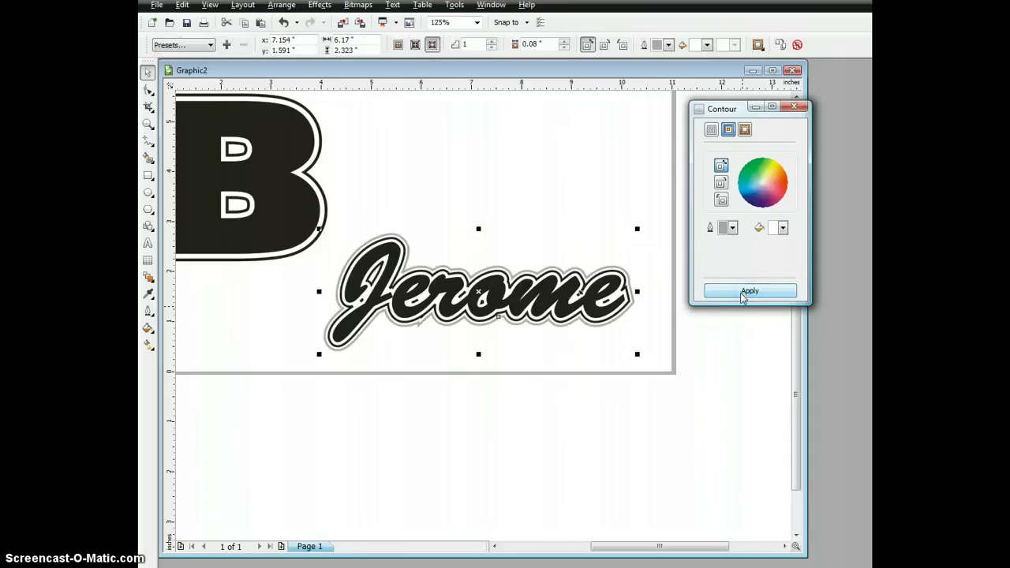
click(422, 172)
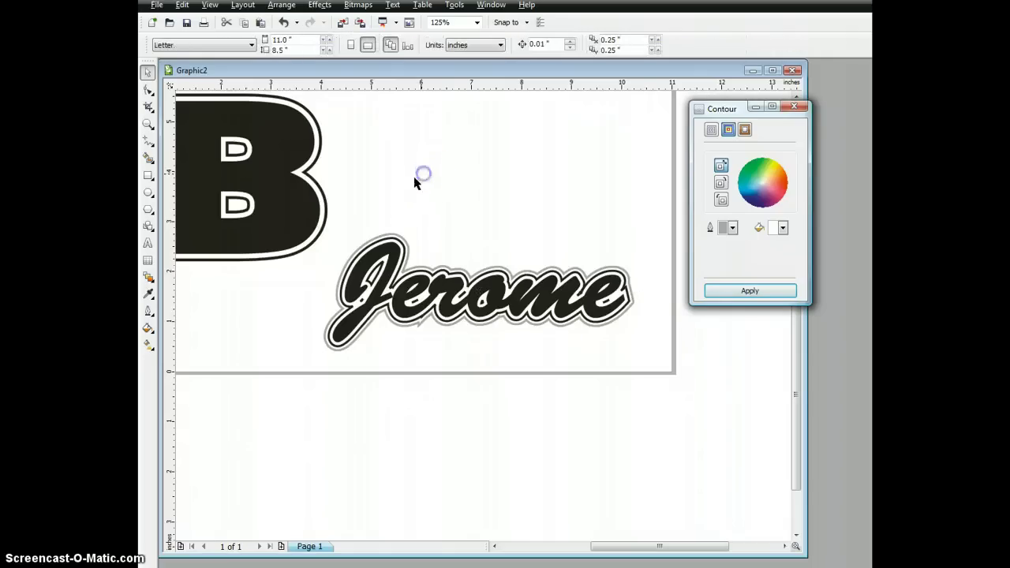
- Break the gray contour group apart from the script name
click(393, 235)
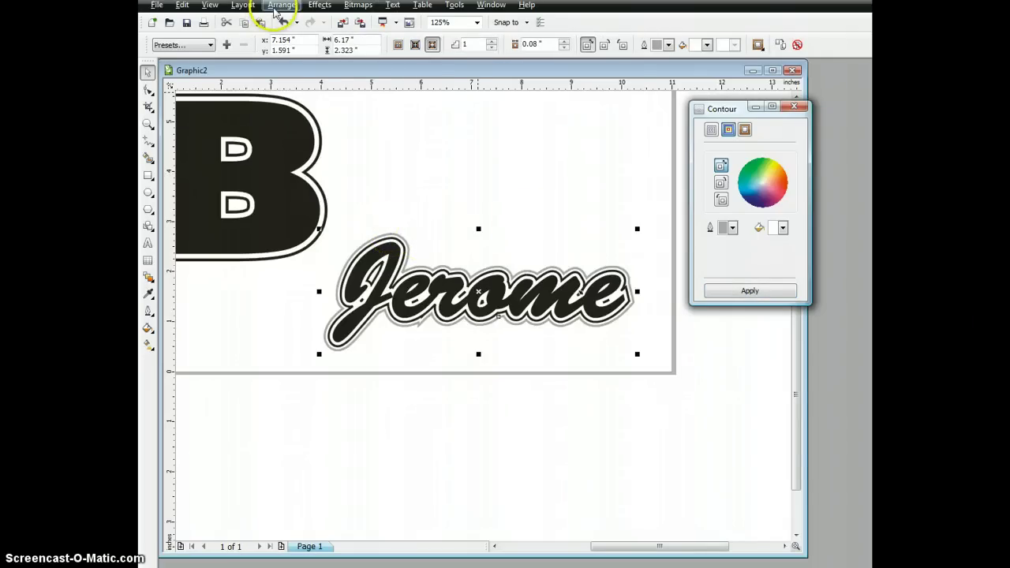
click(281, 6)
click(295, 154)
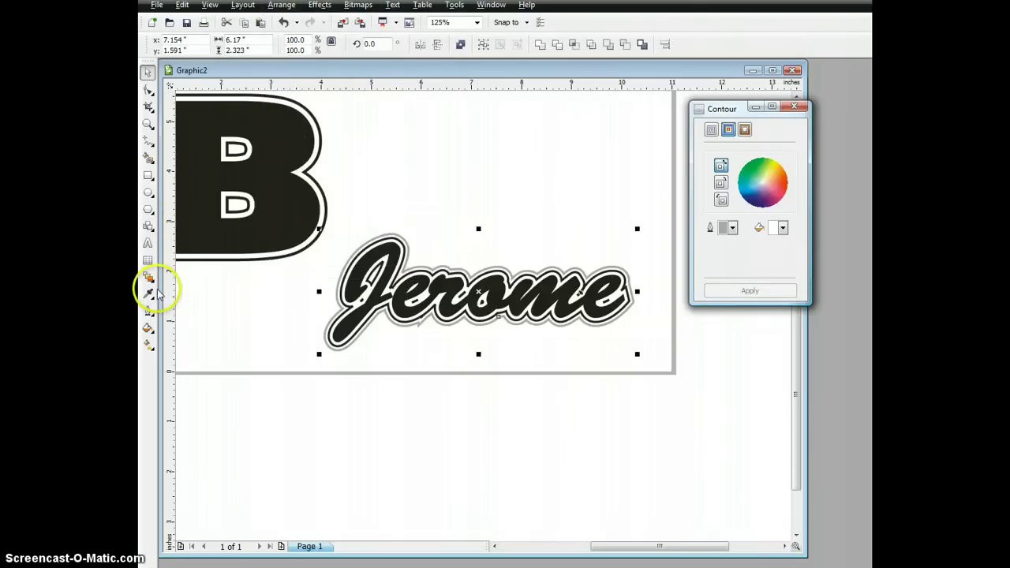
- Give the outer ring around the script name a 2.0 pt dashed outline in Outline Pen
click(147, 313)
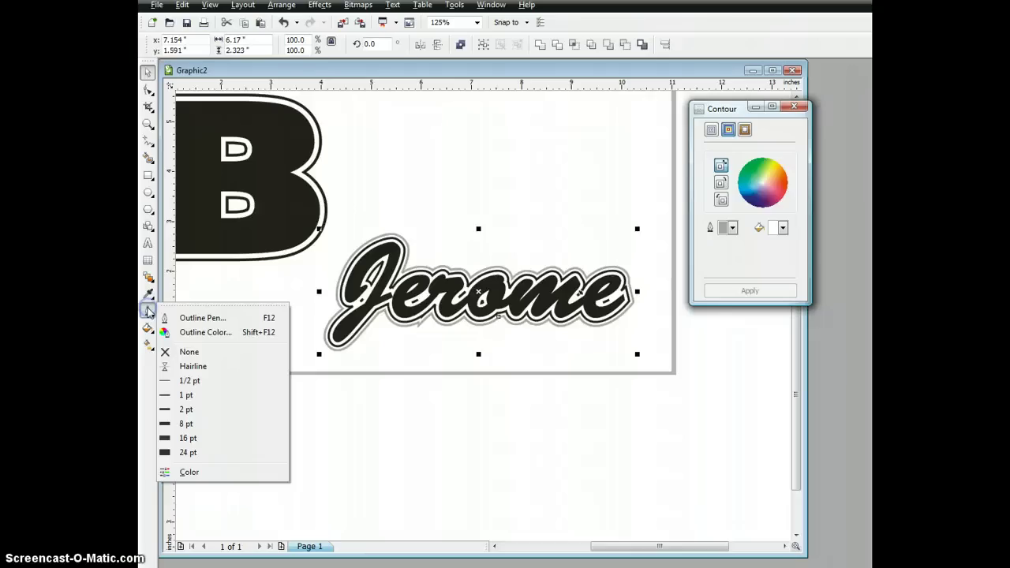
click(193, 318)
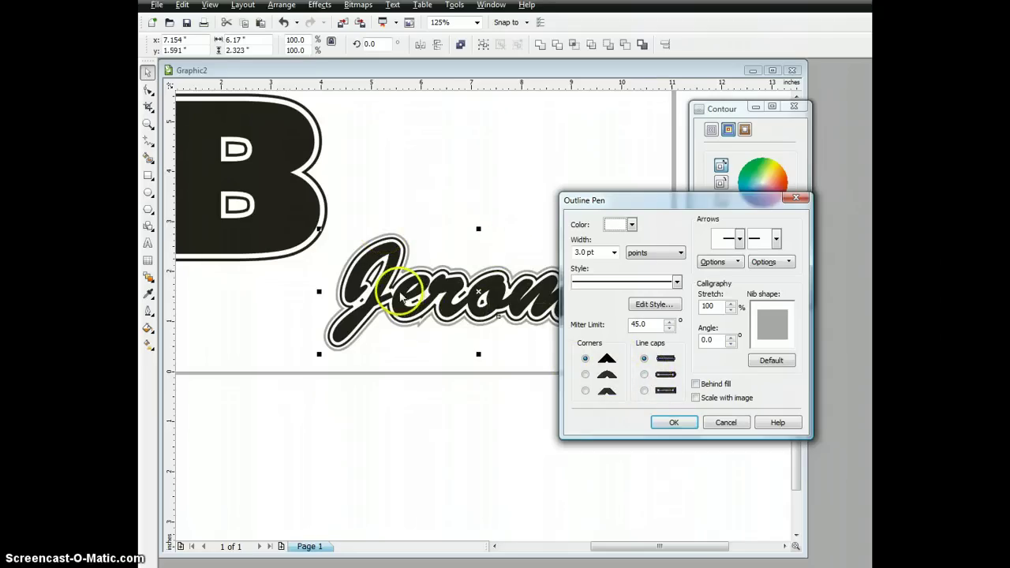
click(614, 252)
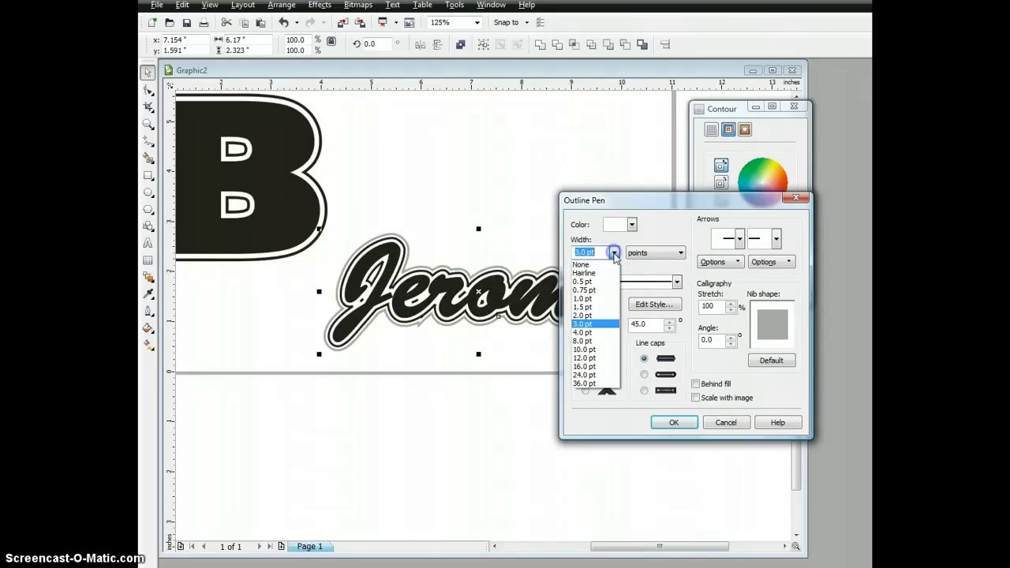
click(582, 316)
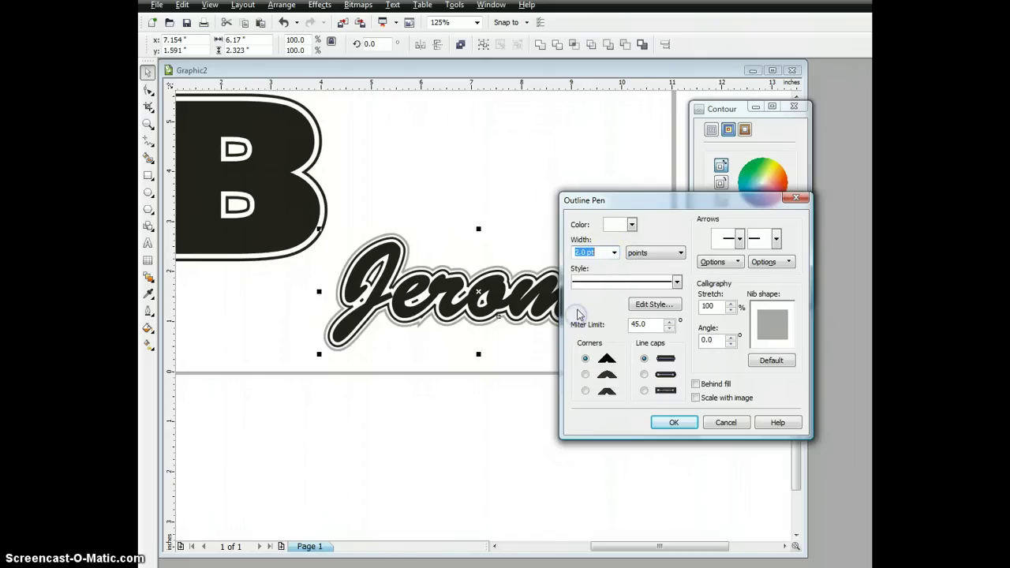
click(677, 282)
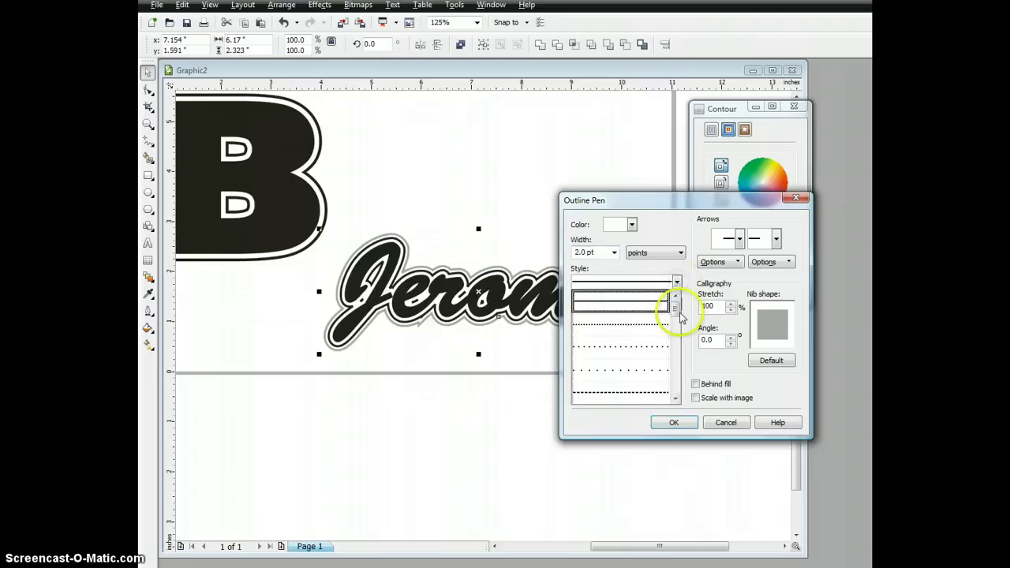
drag(676, 306, 676, 337)
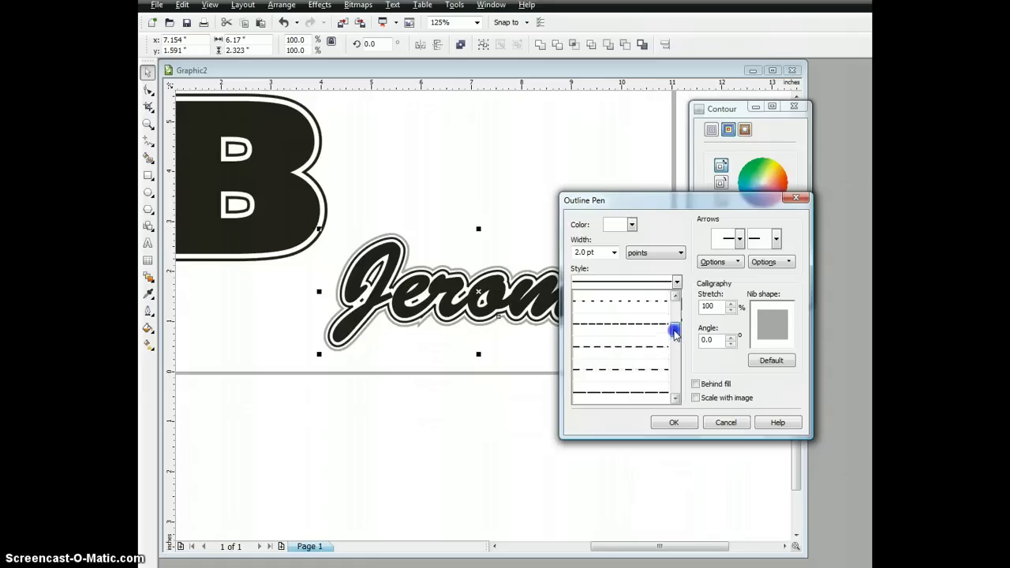
click(627, 334)
click(675, 424)
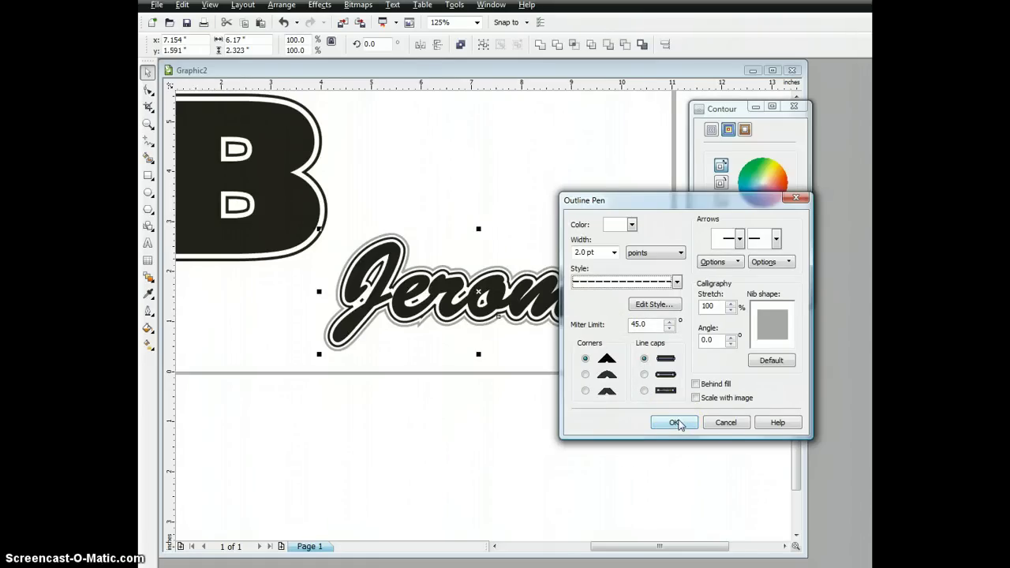
click(677, 423)
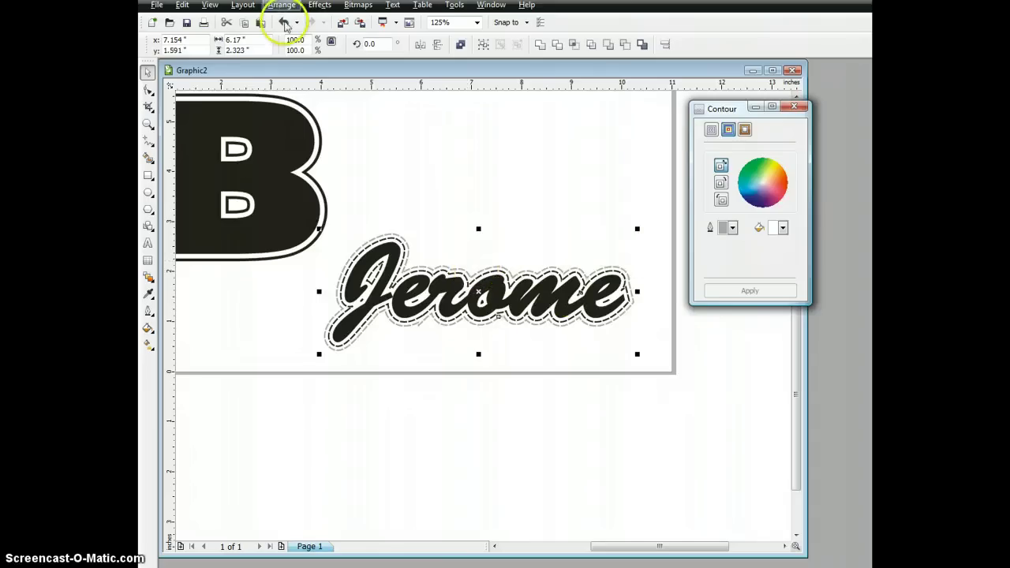
- Undo the dashed outline and reselect the script name, dismissing the not-on-an-object message
click(282, 23)
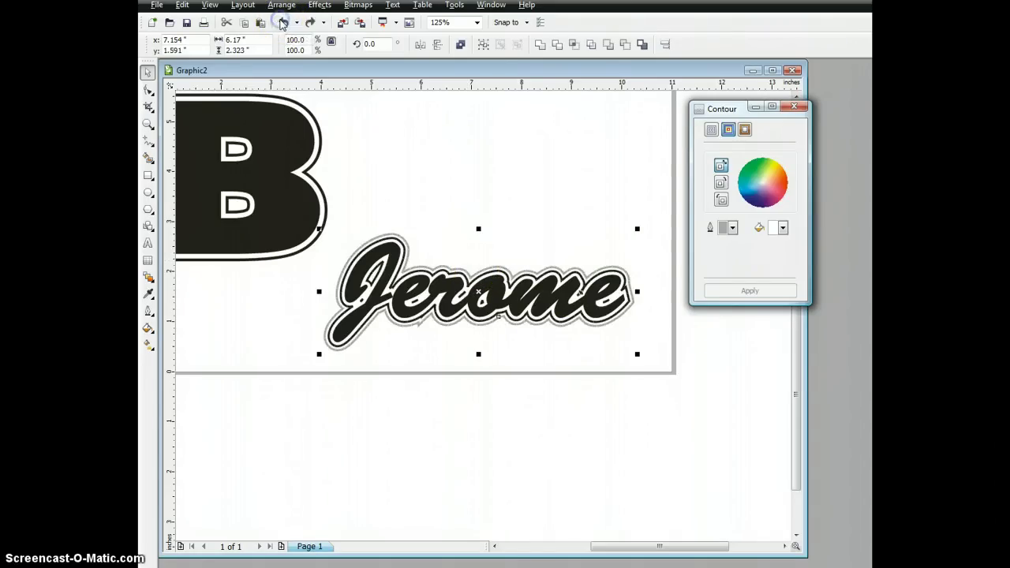
click(494, 197)
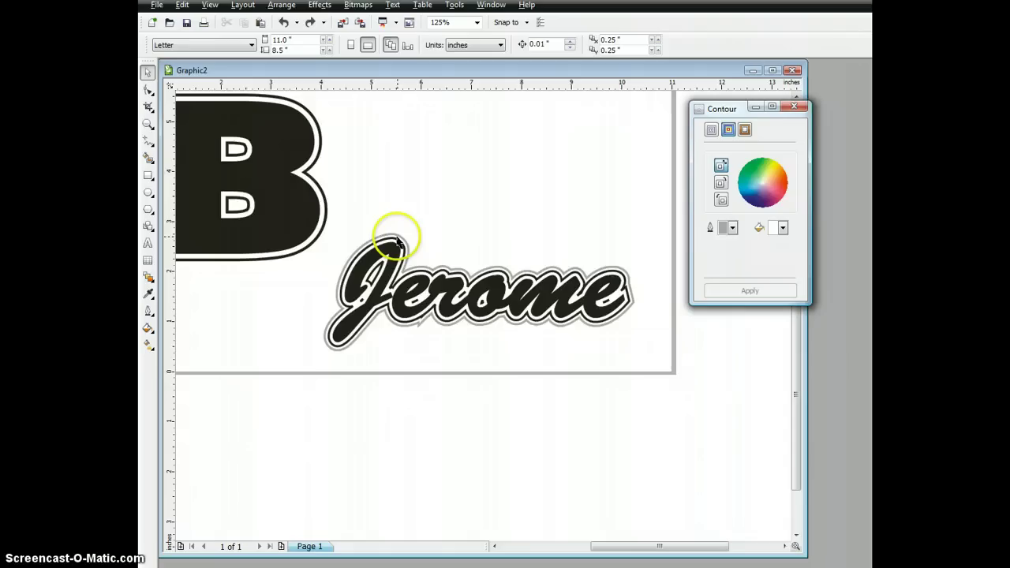
click(396, 237)
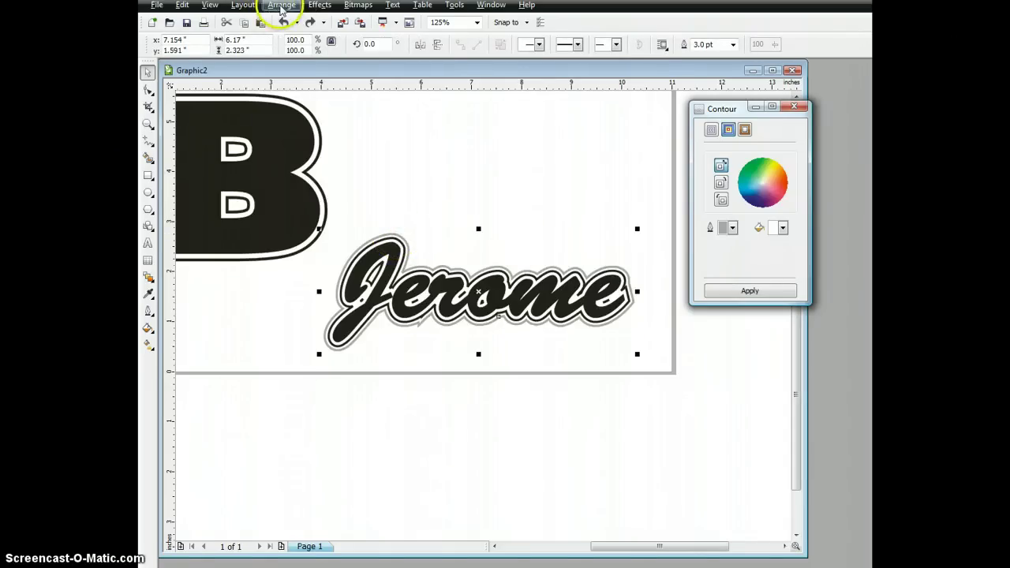
click(281, 5)
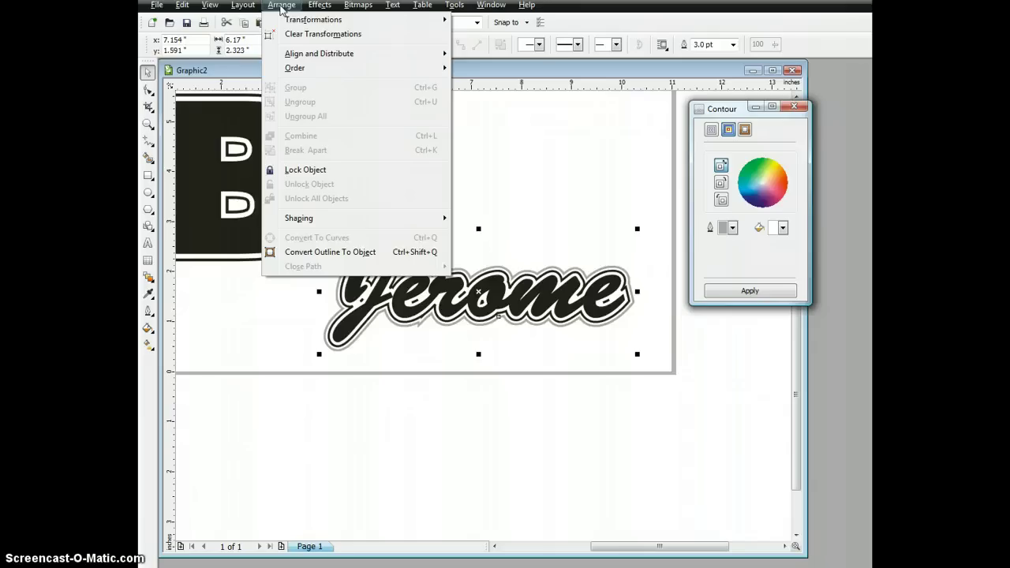
click(526, 173)
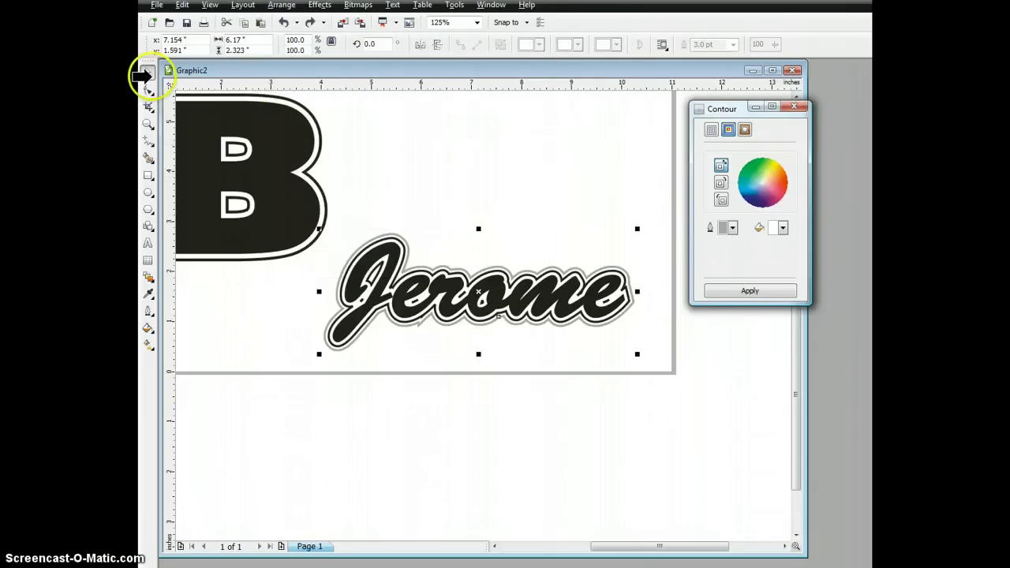
click(461, 117)
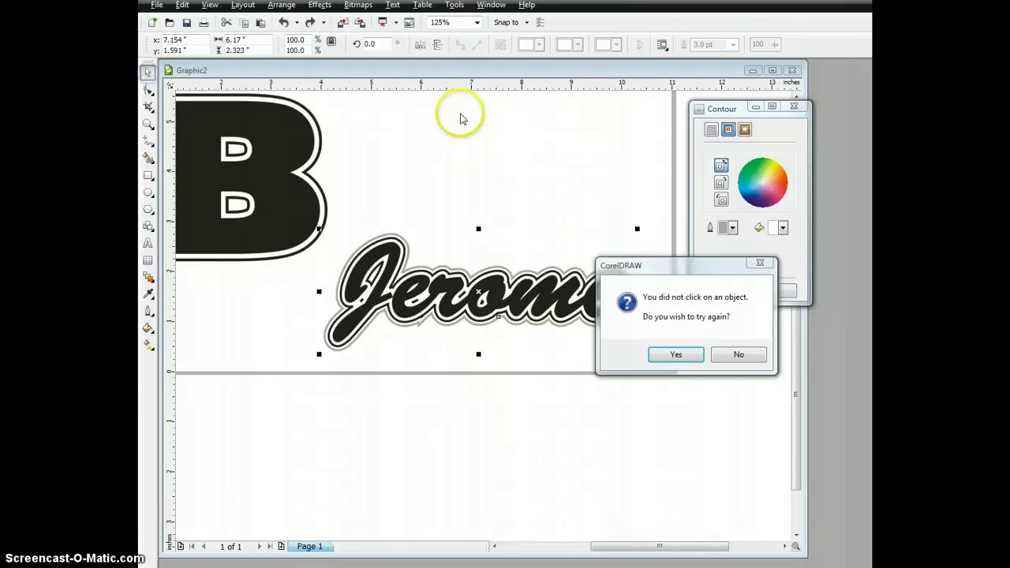
click(726, 355)
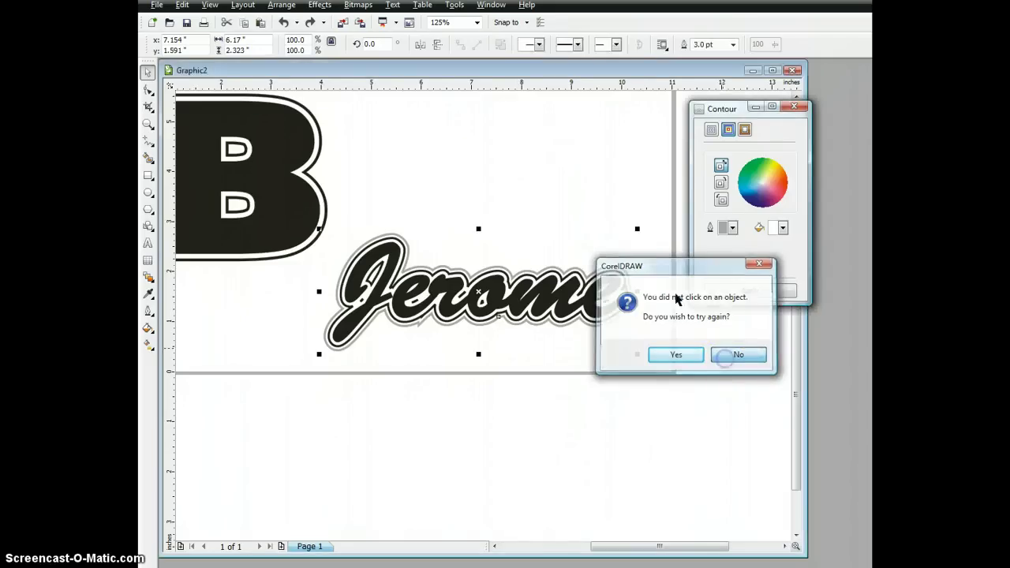
- Undo the accidental copy and moves of the script name and its gray contour
click(458, 272)
drag(469, 266, 540, 191)
drag(446, 267, 494, 228)
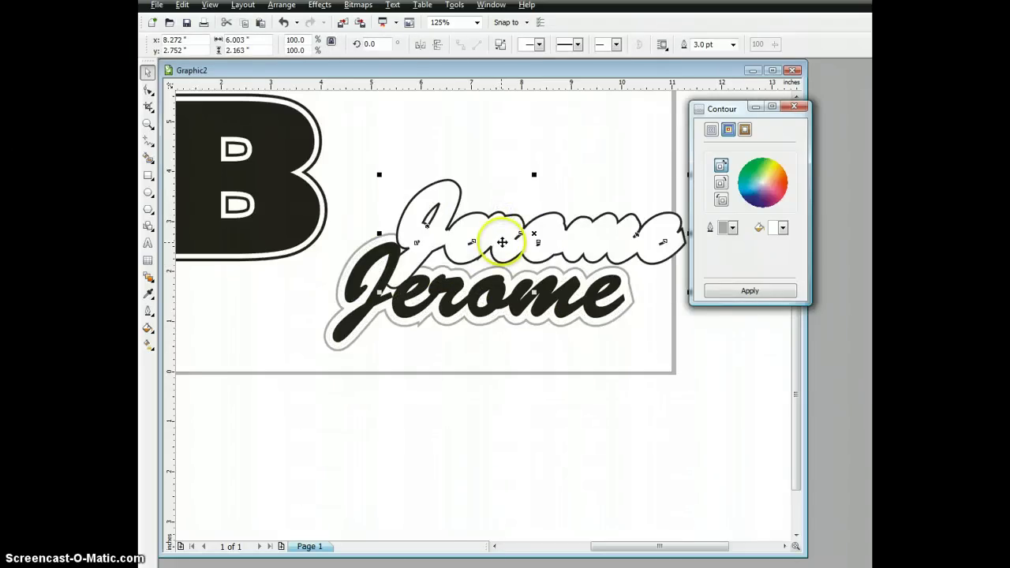
click(282, 22)
click(399, 227)
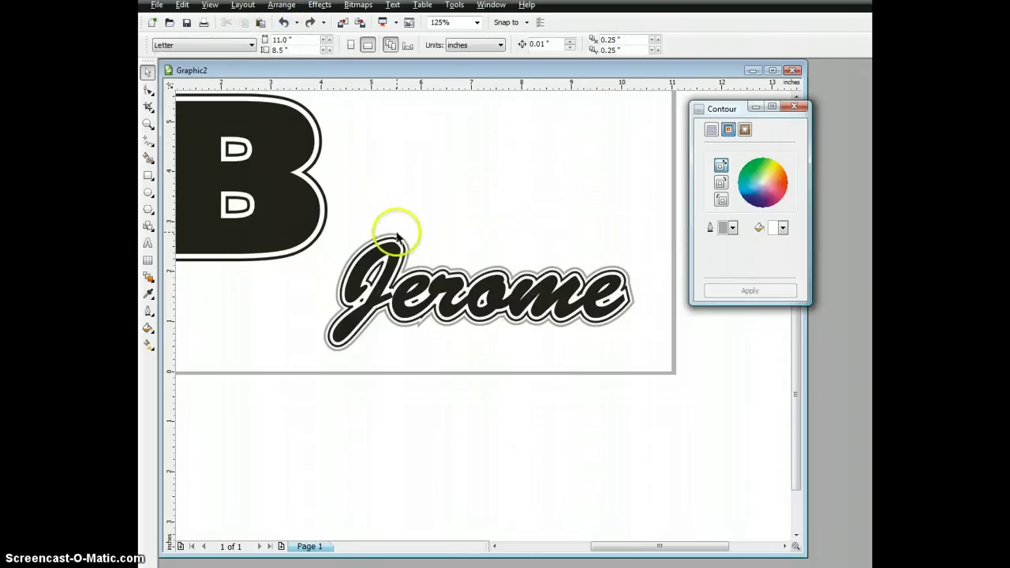
click(396, 228)
click(398, 229)
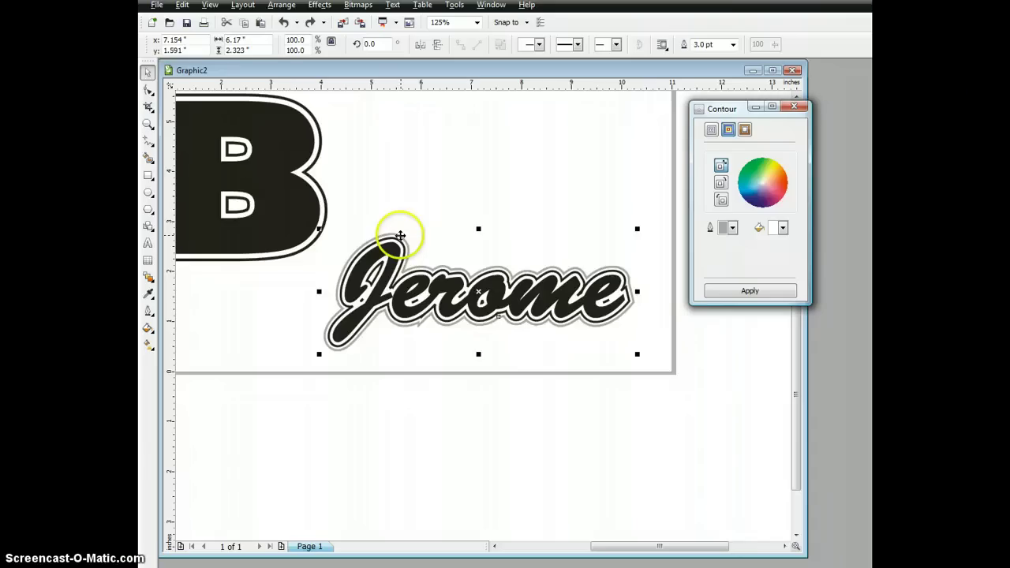
drag(403, 235, 482, 182)
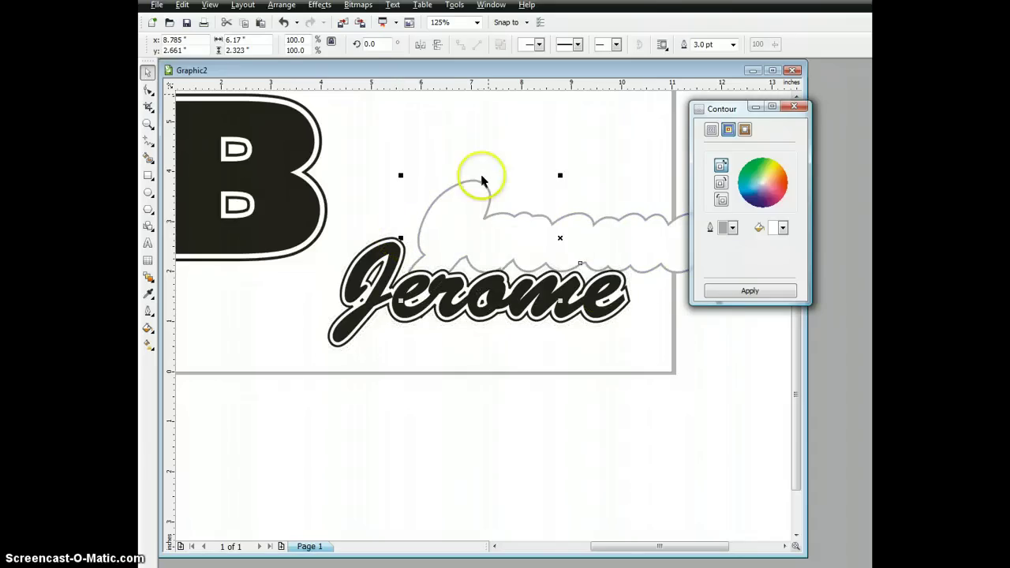
click(284, 23)
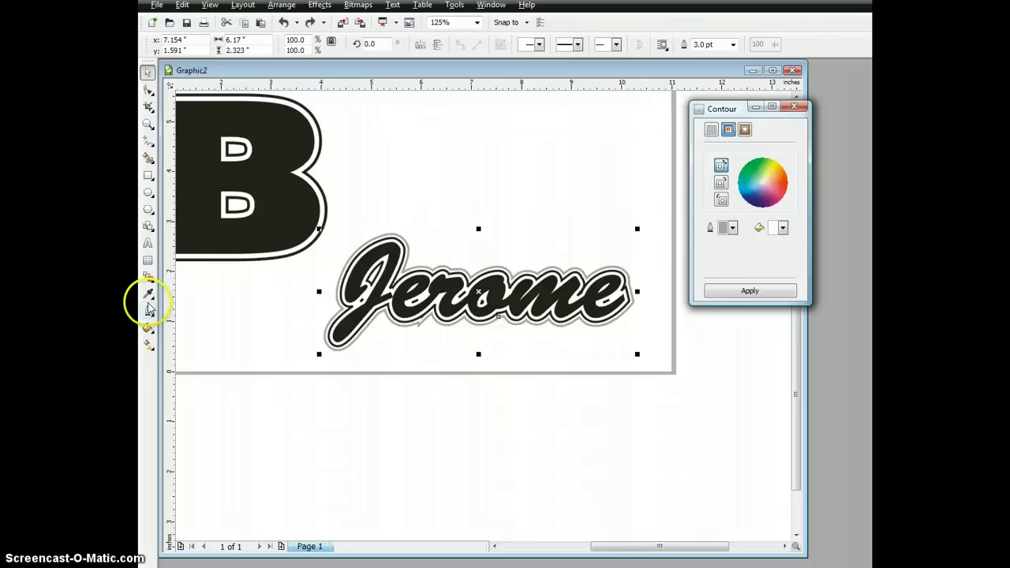
- Give the gray ring around the script name a 3.0 pt dashed outline, then zoom out
click(149, 311)
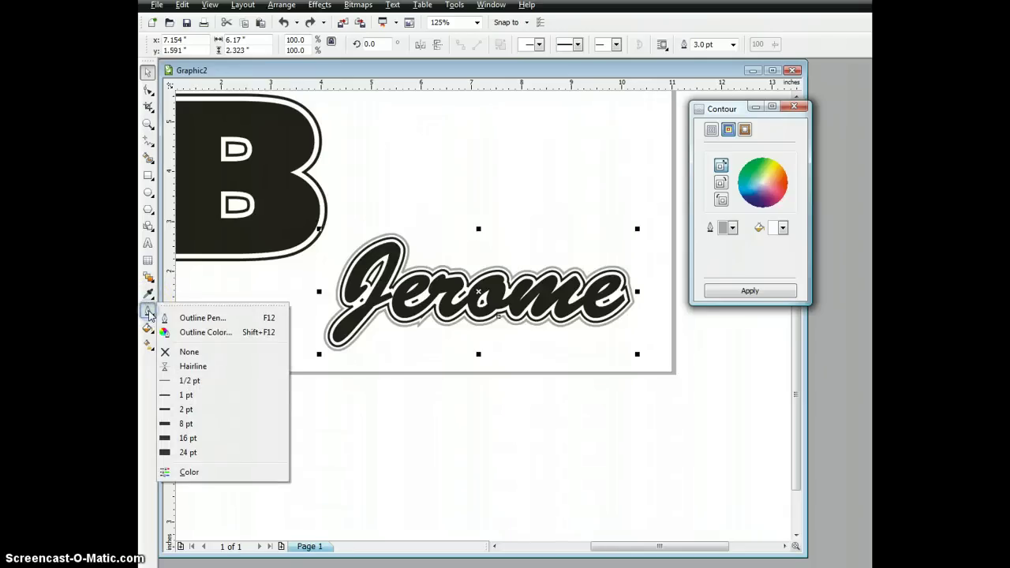
click(185, 318)
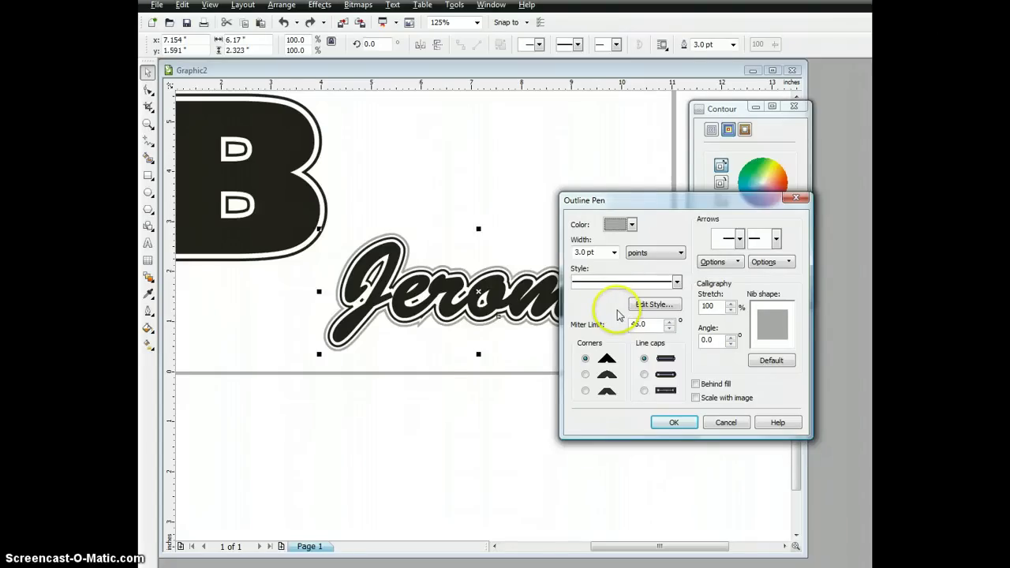
click(677, 282)
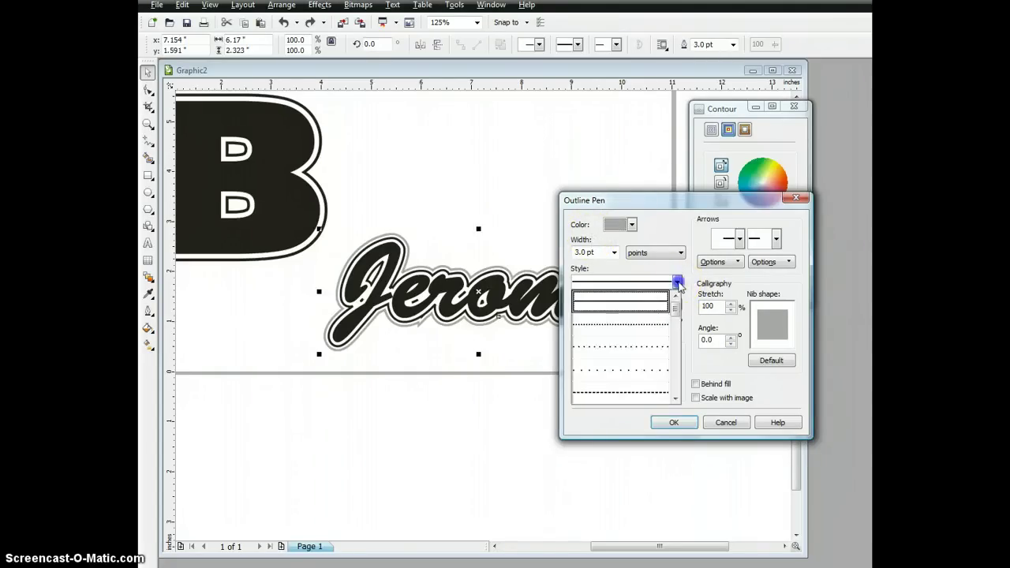
drag(675, 305, 684, 337)
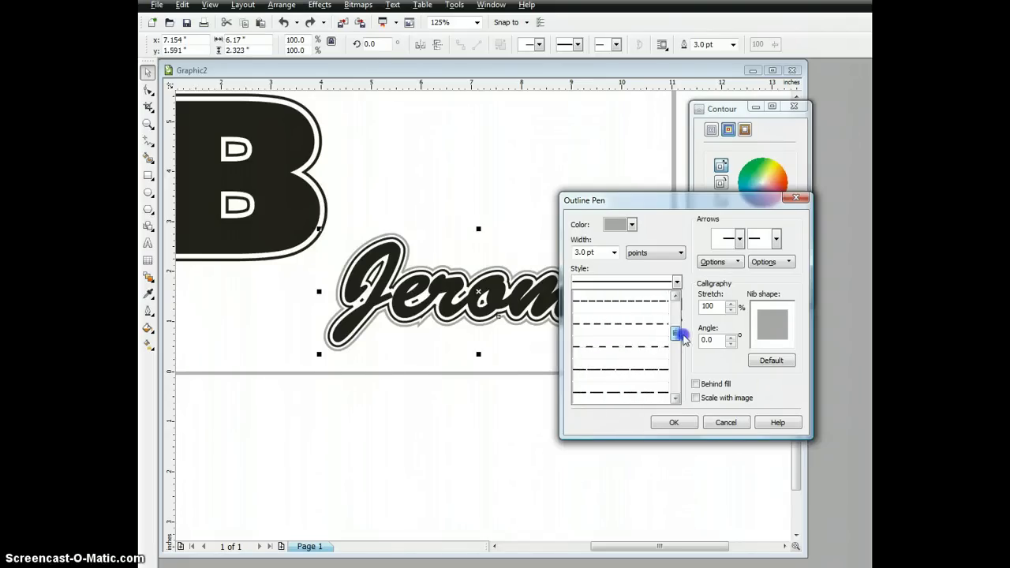
click(629, 299)
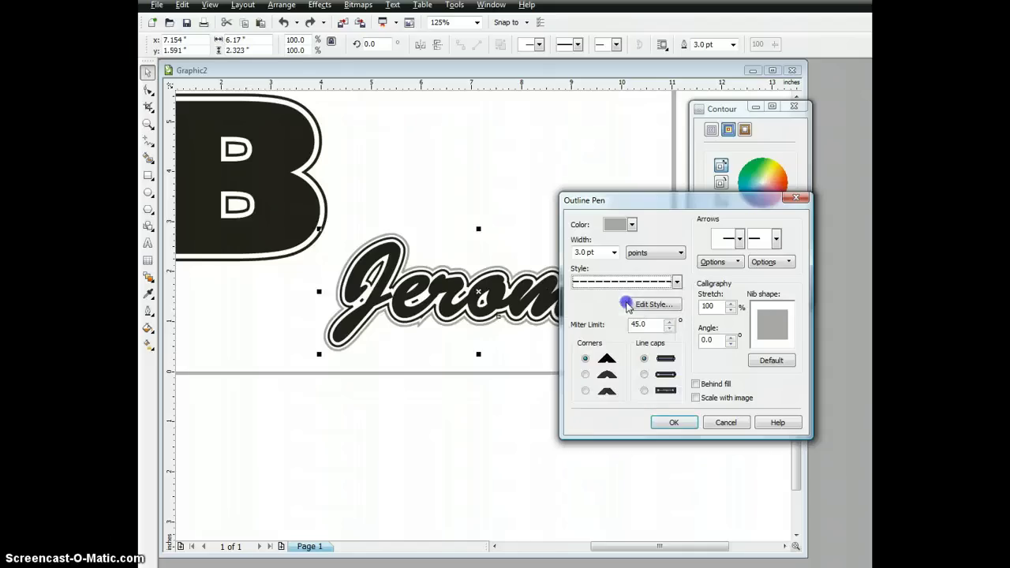
click(671, 421)
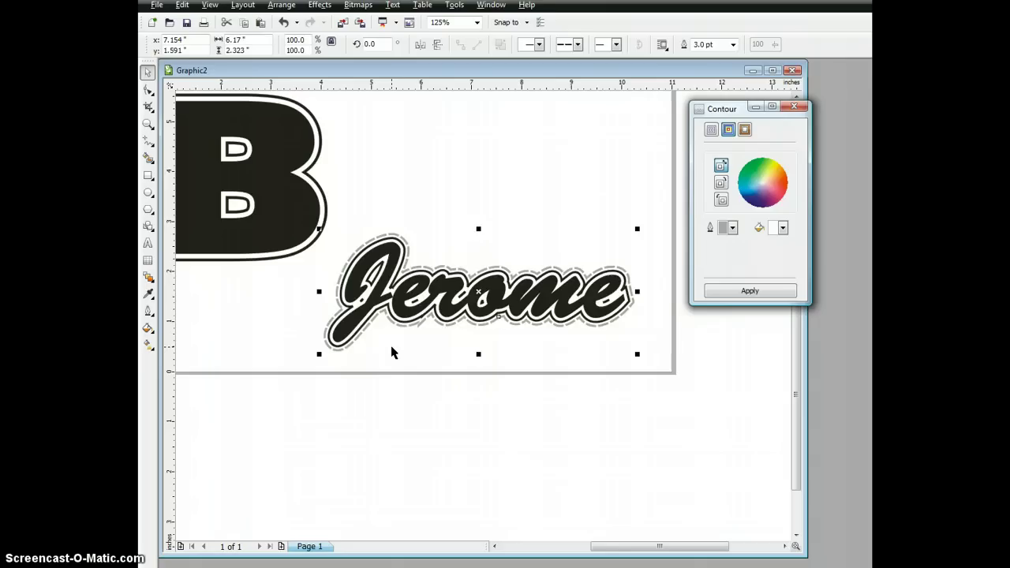
scroll(404, 357, down, 2)
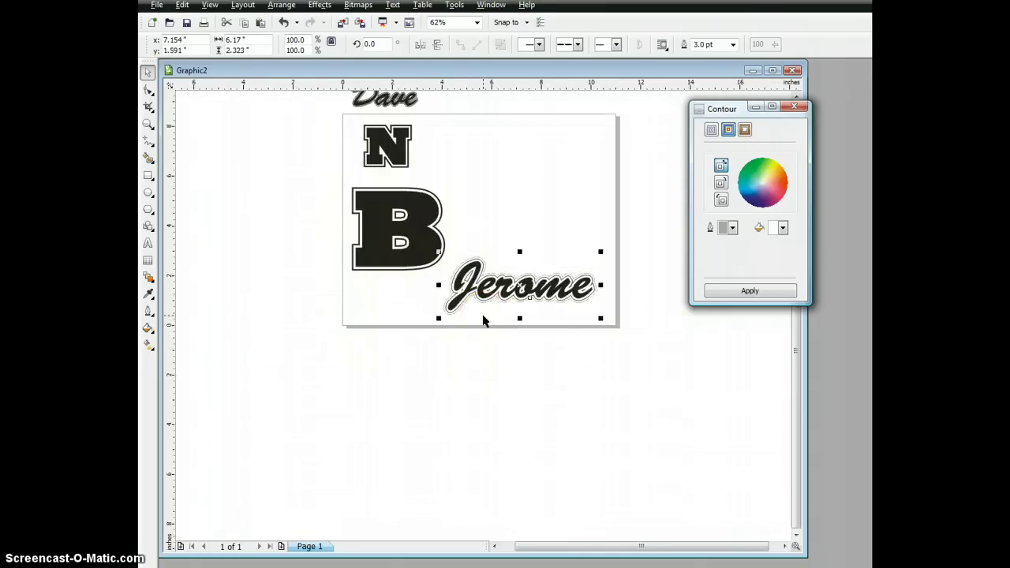